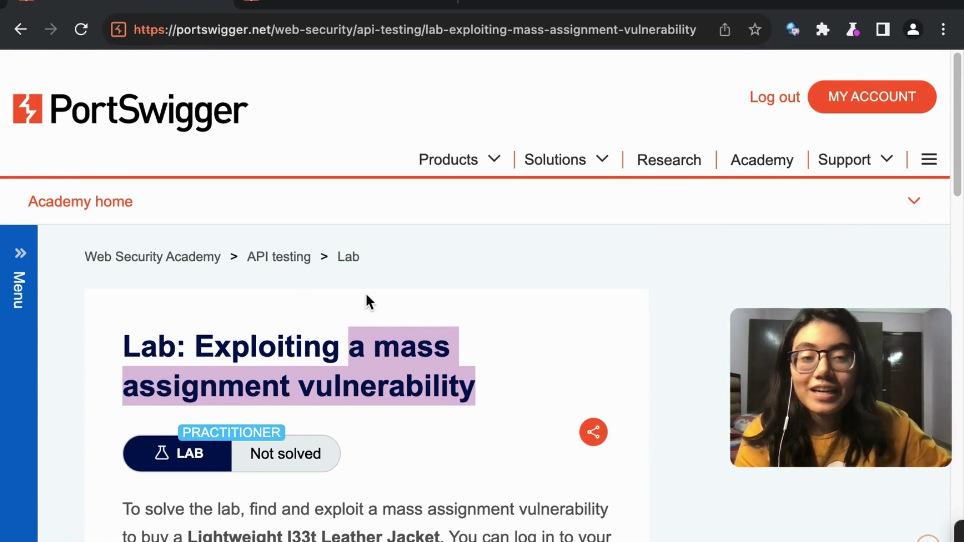
Switch to the API testing topic page and search it for "mass" to reach the Mass assignment vulnerabilities section
scroll(367, 291, "down", 2)
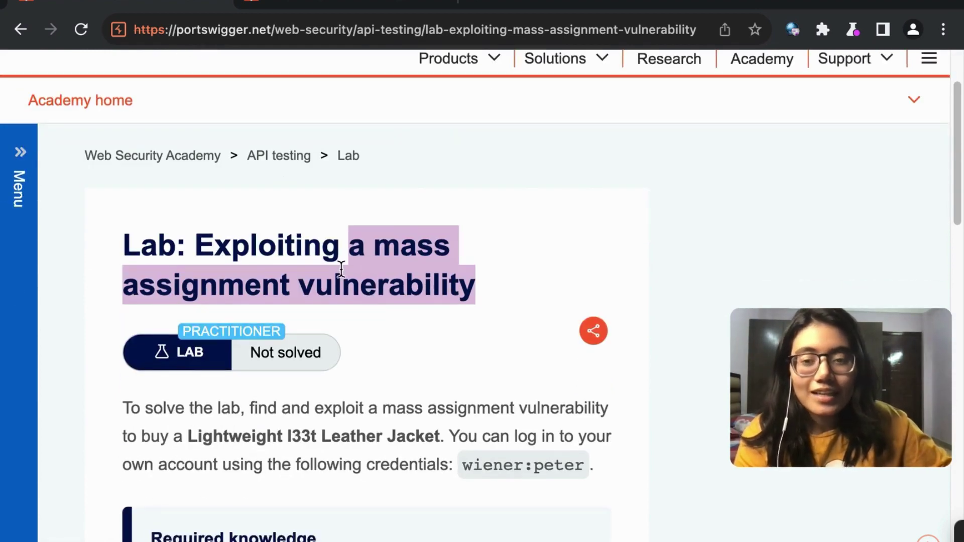
left_click(322, 7)
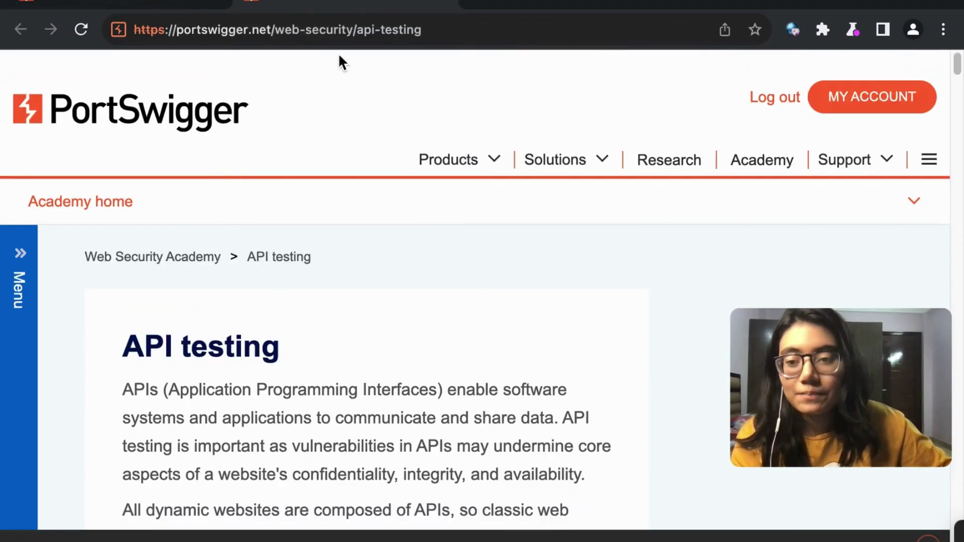
scroll(419, 234, "down", 5)
scroll(419, 234, "down", 3)
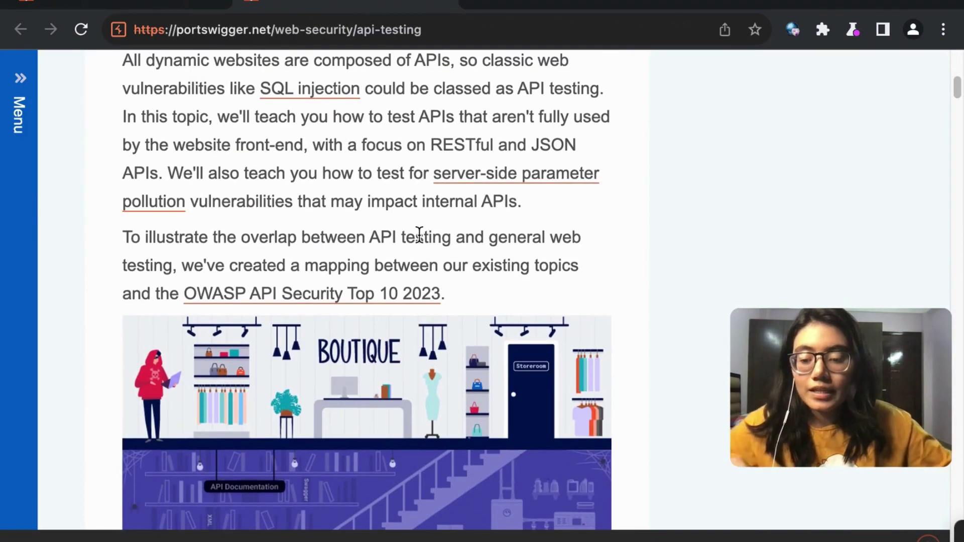
key("super+f")
type("mass")
key("Return")
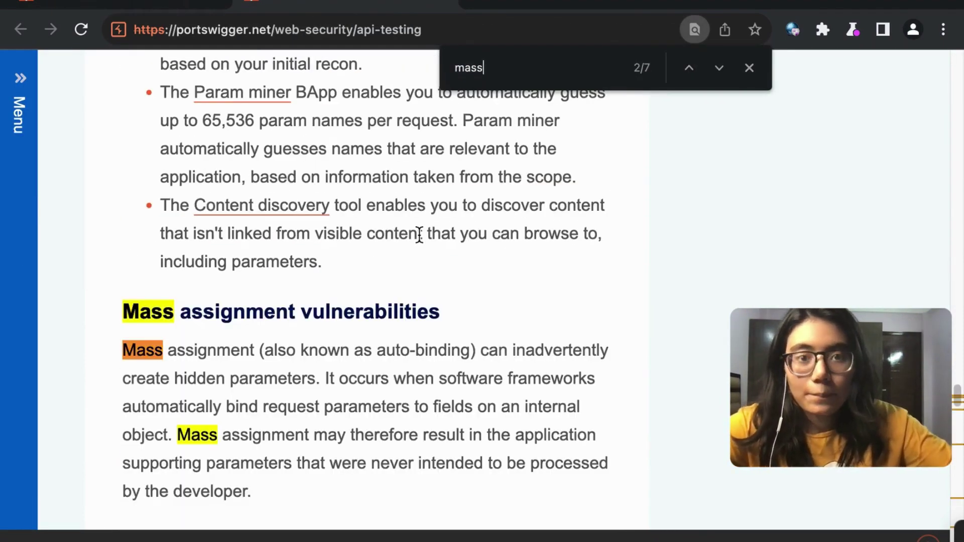
left_click(750, 67)
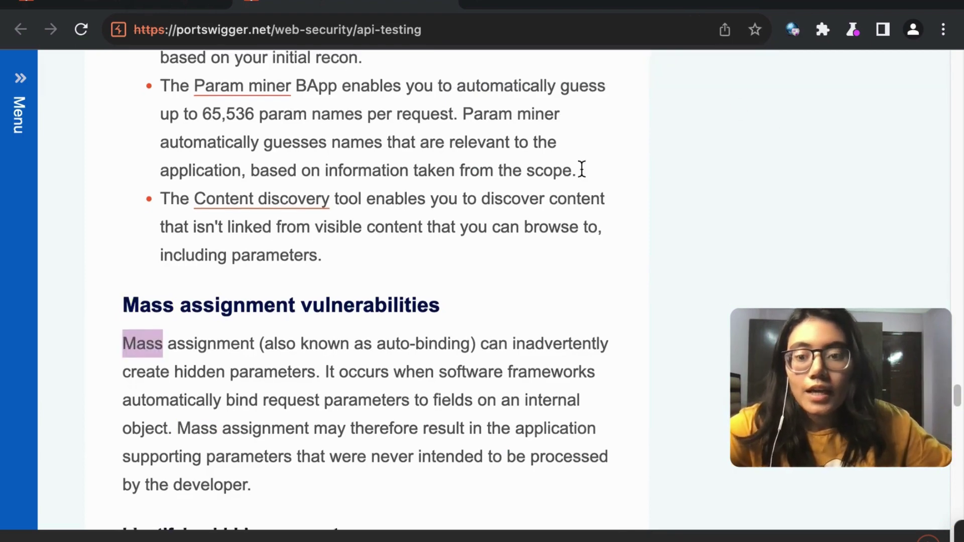
Read the mass assignment explanation and examine the username and email parameters in the example PATCH /api/users/ request
scroll(581, 168, "down", 6)
scroll(583, 181, "up", 3)
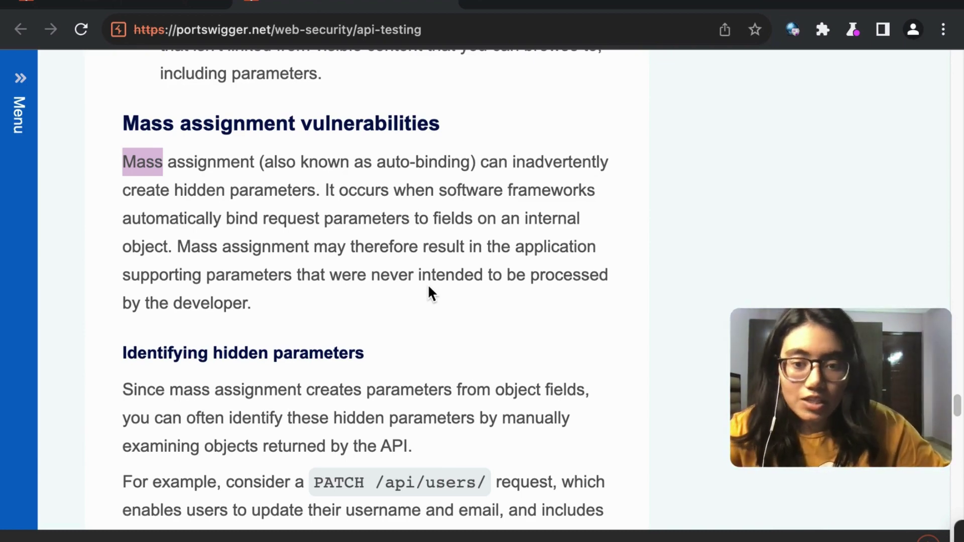
scroll(430, 294, "down", 7)
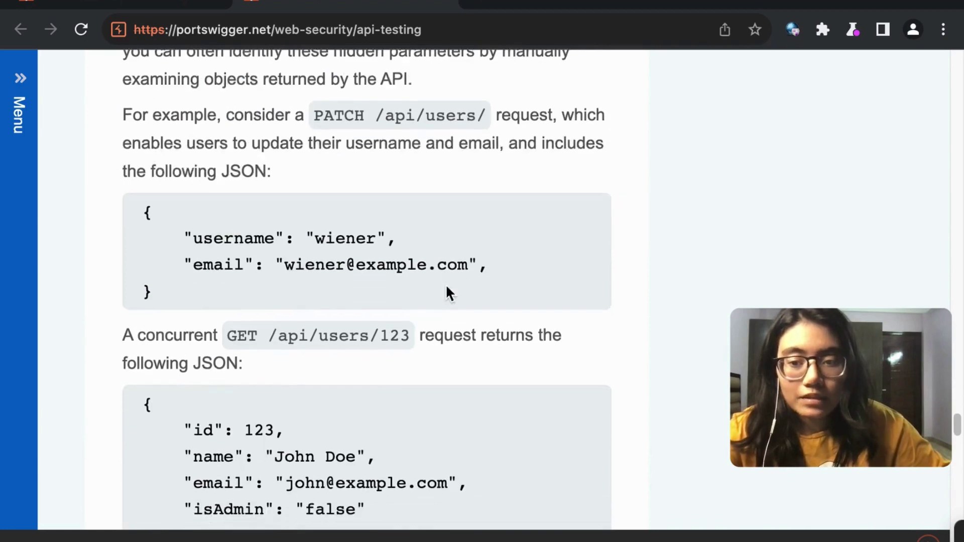
scroll(446, 287, "down", 1)
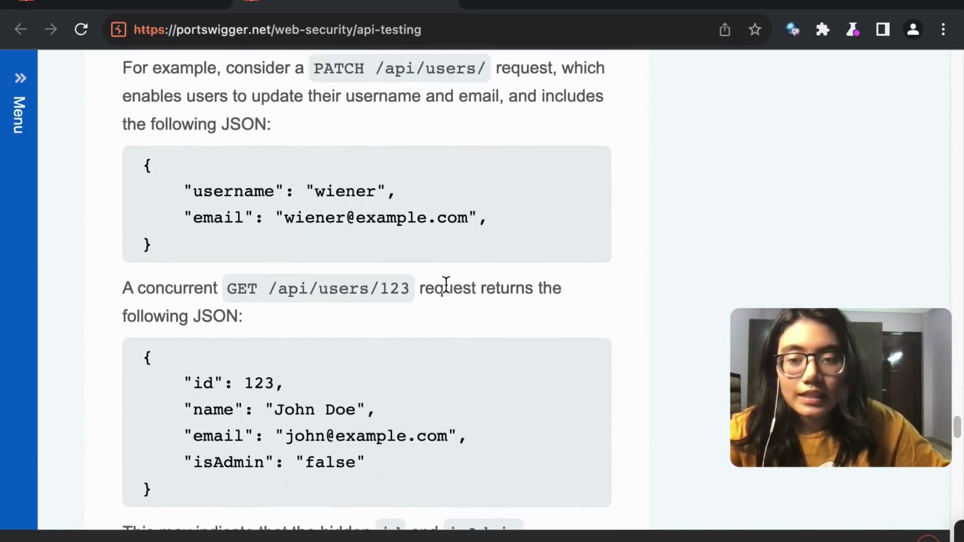
scroll(446, 285, "up", 1)
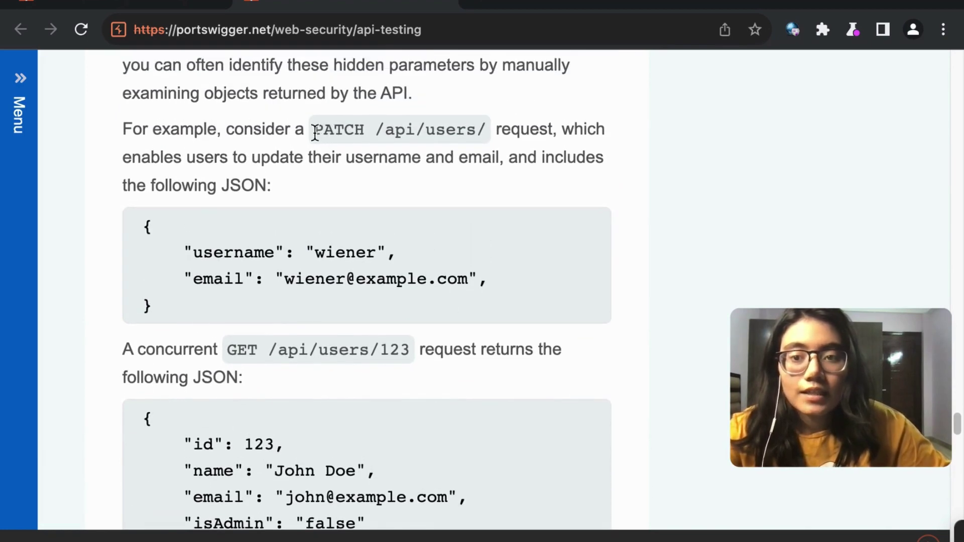
left_click_drag(314, 133, 486, 130)
scroll(448, 200, "down", 1)
left_click_drag(186, 203, 505, 231)
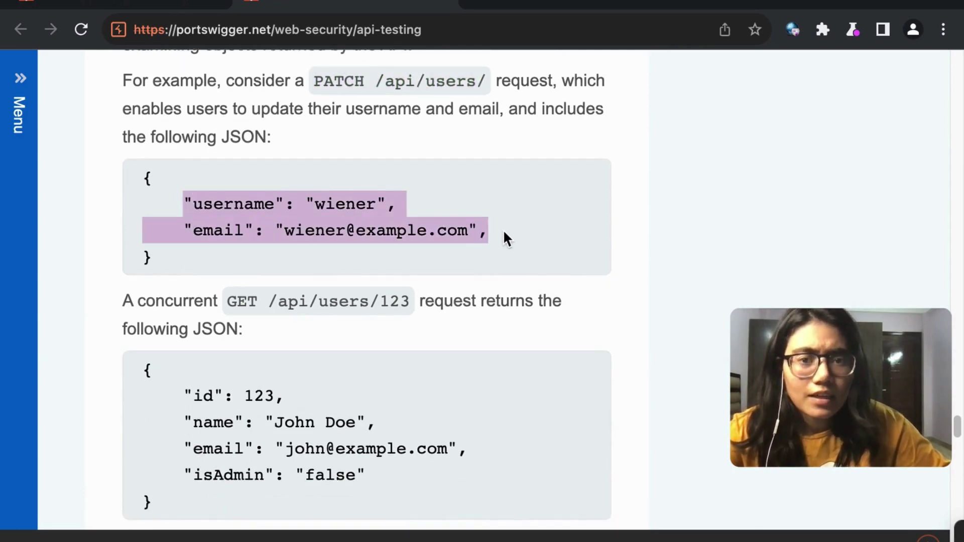
left_click_drag(192, 215, 275, 204)
left_click(187, 236)
left_click_drag(187, 236, 260, 233)
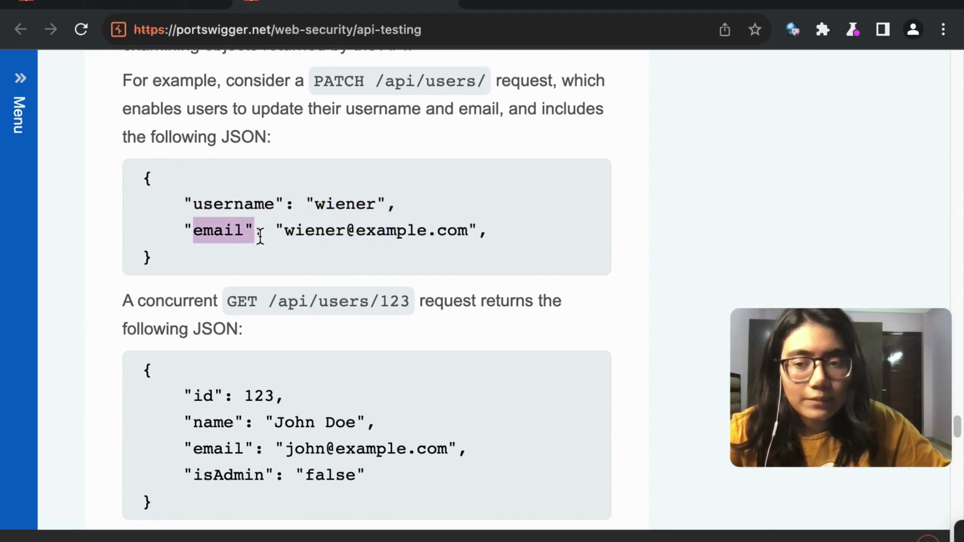
Examine the JSON returned by the example GET /api/users/123 request, focusing on the id and isAdmin fields
scroll(260, 233, "down", 2)
scroll(322, 263, "down", 1)
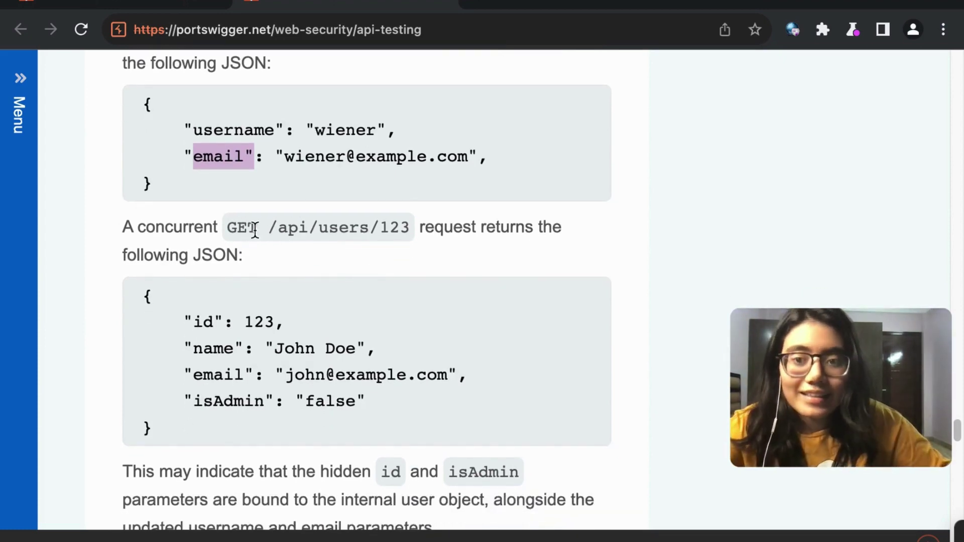
left_click_drag(267, 229, 374, 230)
left_click_drag(382, 231, 425, 230)
left_click(369, 278)
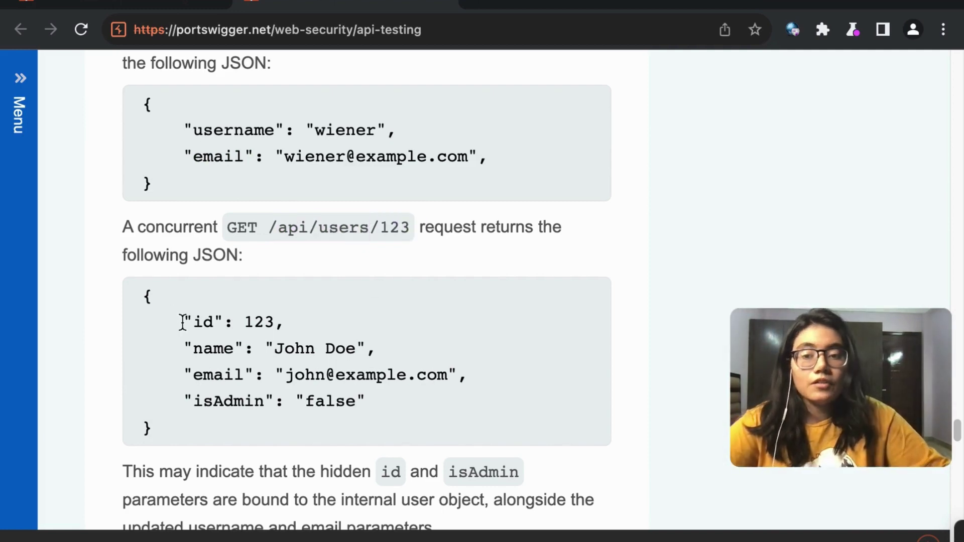
left_click_drag(182, 321, 277, 321)
left_click(195, 408)
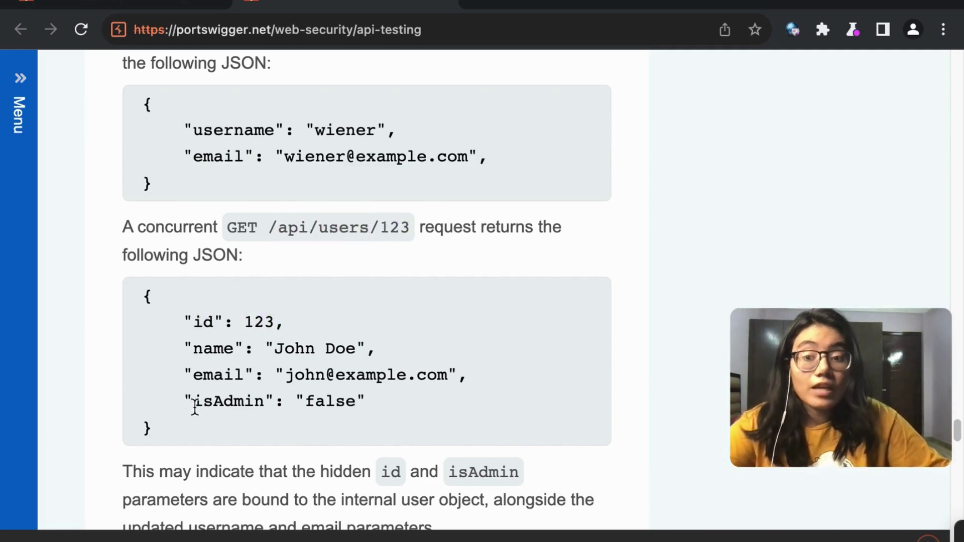
left_click_drag(184, 404, 387, 402)
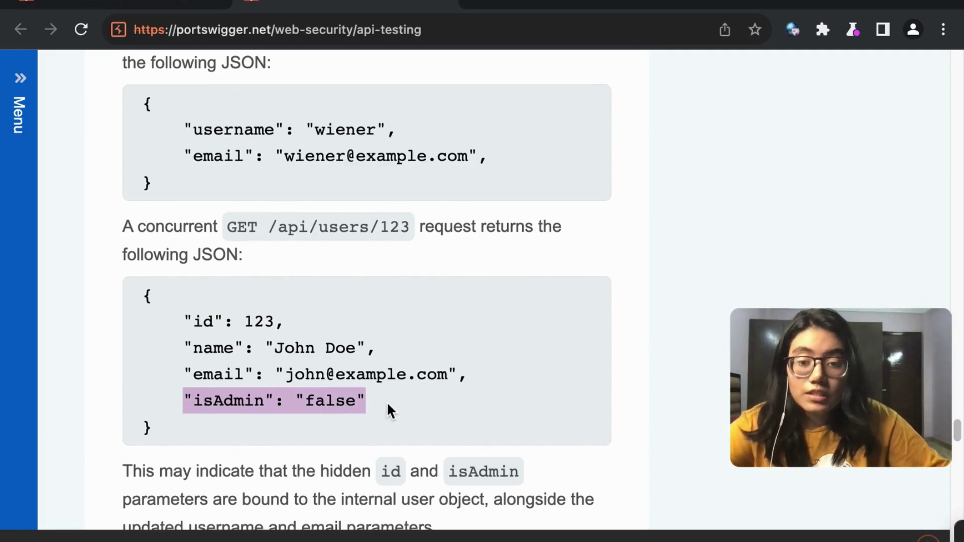
scroll(387, 403, "down", 3)
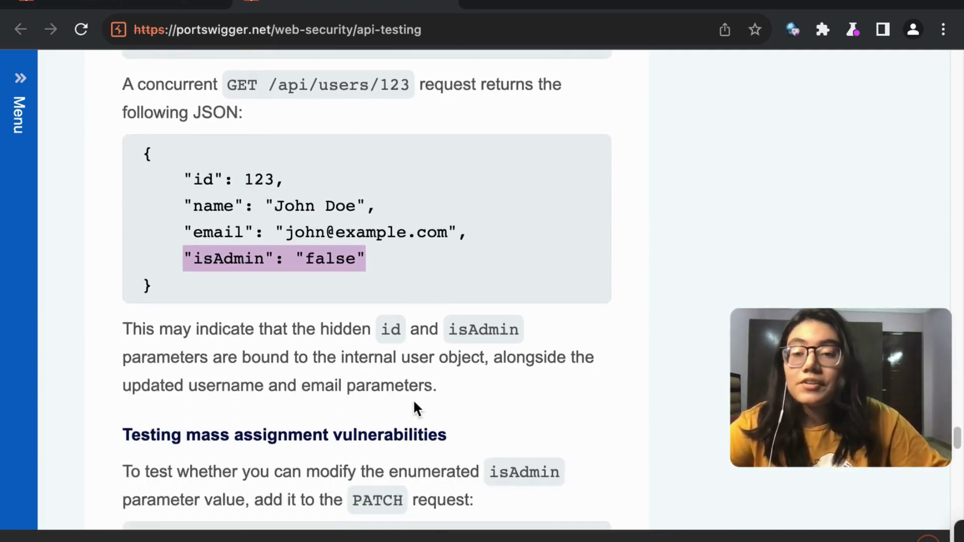
left_click_drag(197, 259, 364, 261)
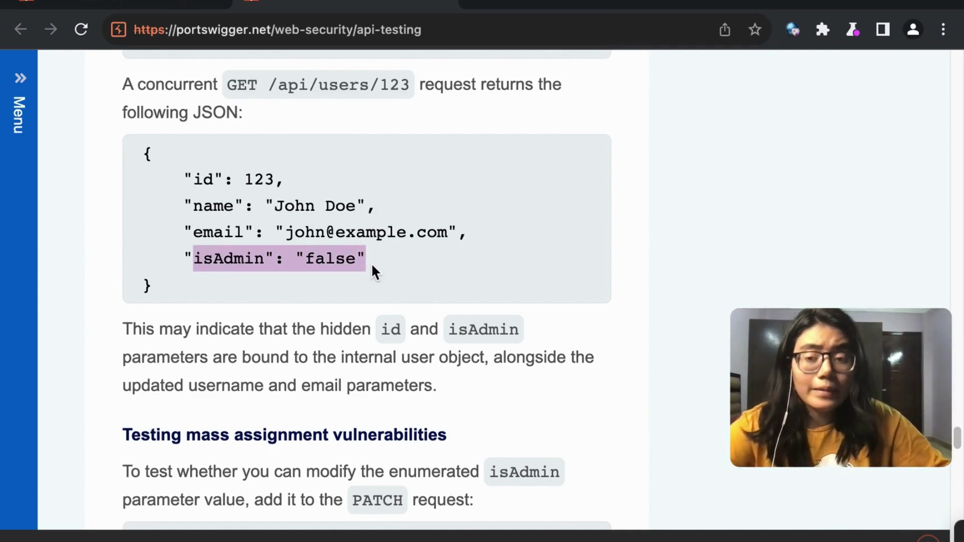
Review the section on testing mass assignment vulnerabilities, comparing the PATCH examples with isAdmin set to false, "foo" and true
scroll(286, 293, "down", 3)
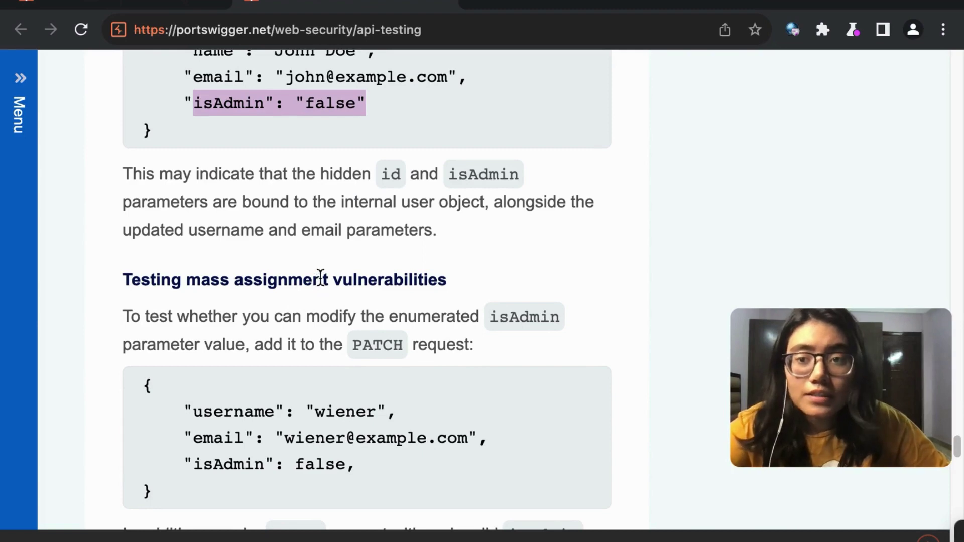
scroll(339, 281, "down", 5)
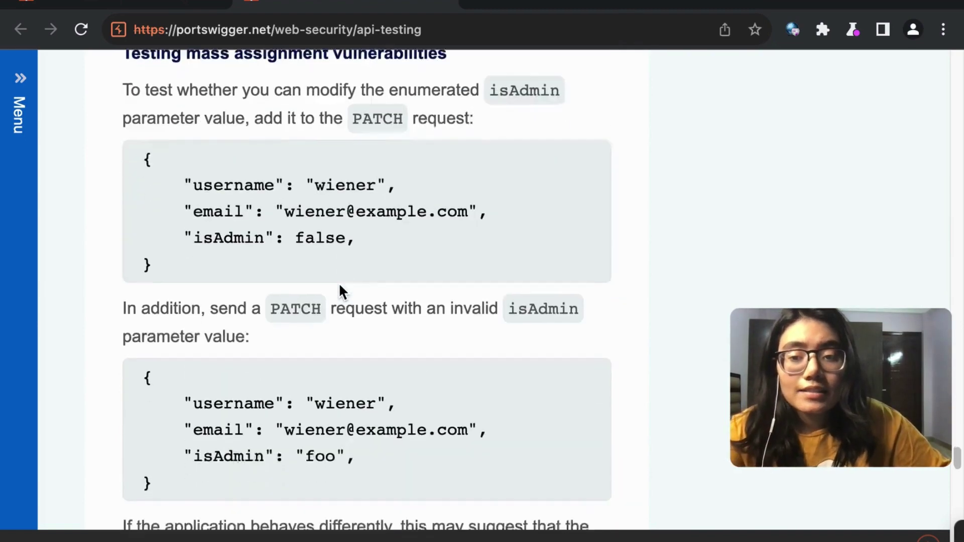
scroll(340, 285, "down", 2)
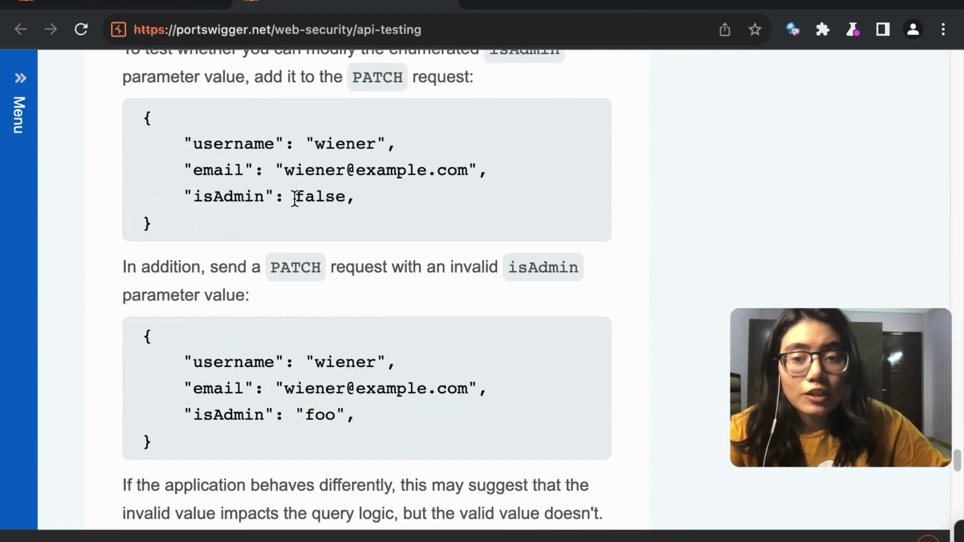
left_click_drag(294, 197, 371, 198)
scroll(394, 221, "down", 5)
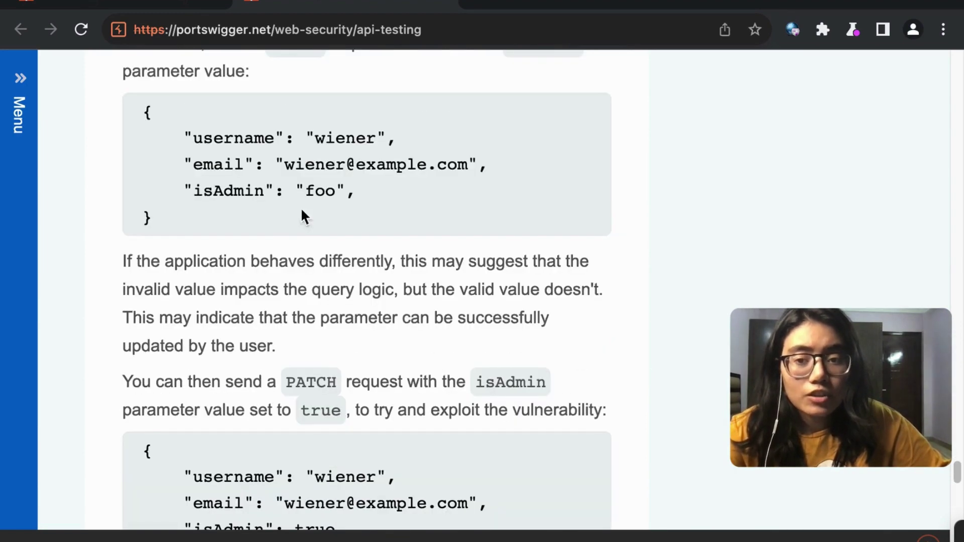
left_click_drag(309, 194, 354, 200)
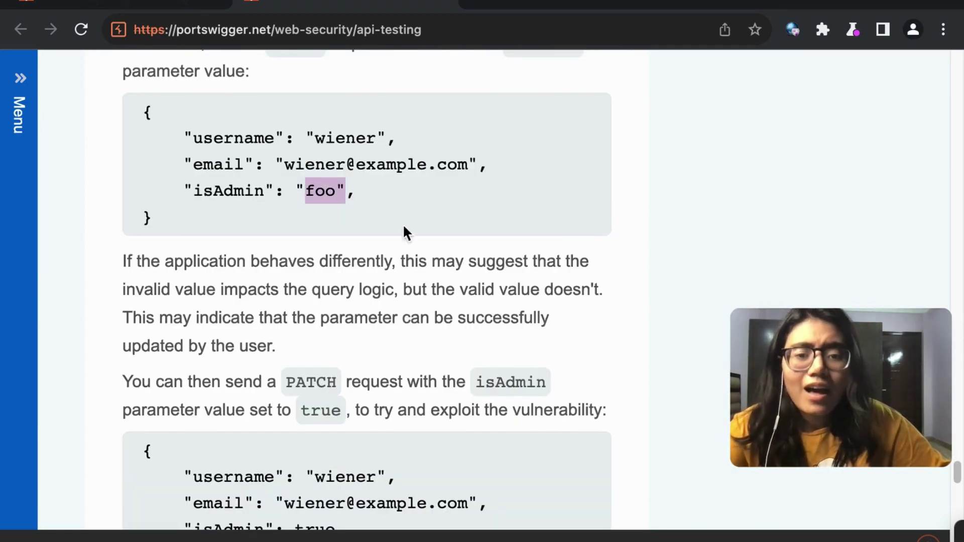
scroll(402, 230, "down", 3)
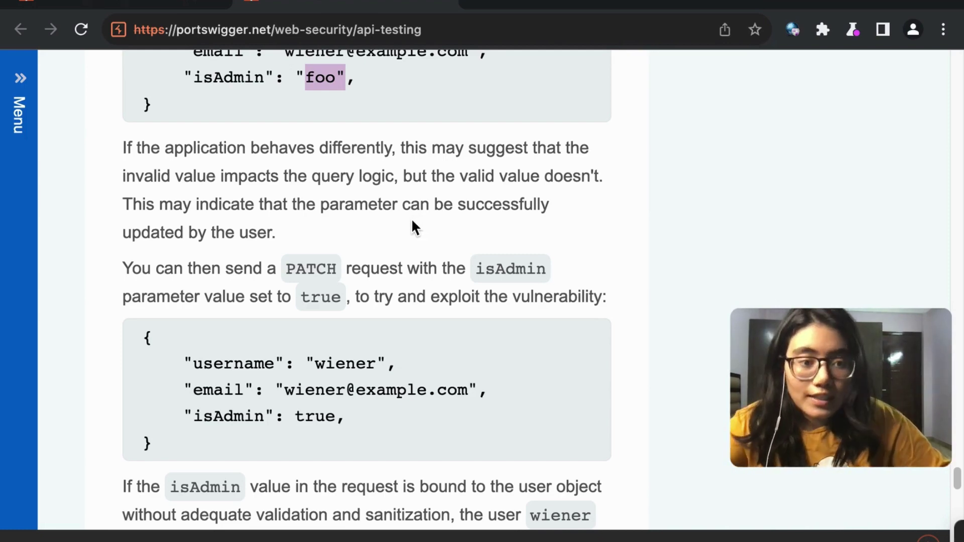
scroll(405, 226, "down", 2)
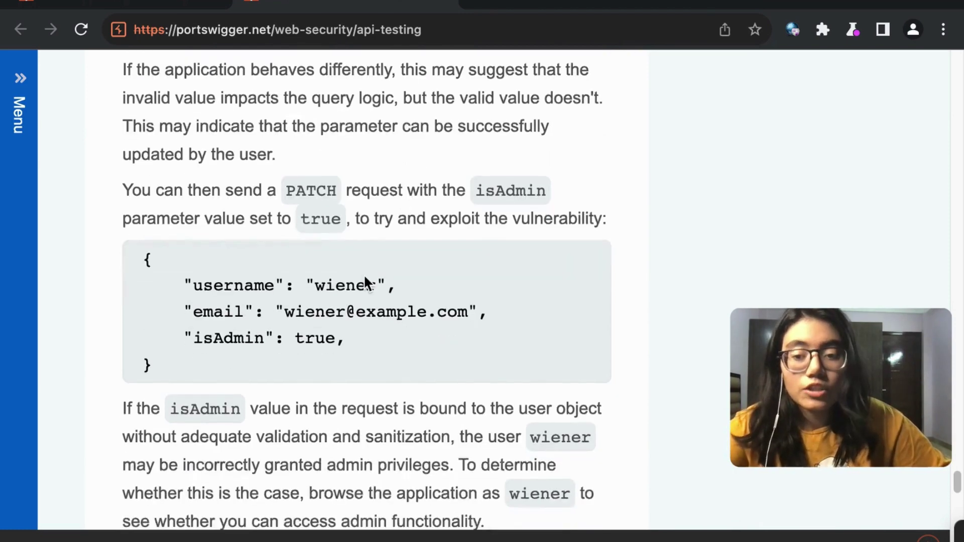
left_click_drag(184, 345, 356, 345)
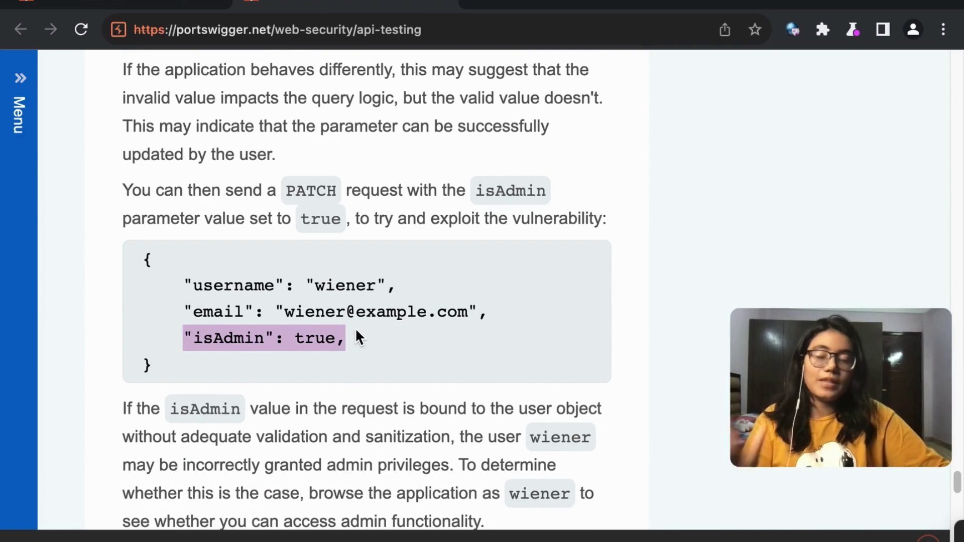
Go to the "Exploiting a mass assignment vulnerability" lab page and launch the lab
scroll(356, 311, "down", 4)
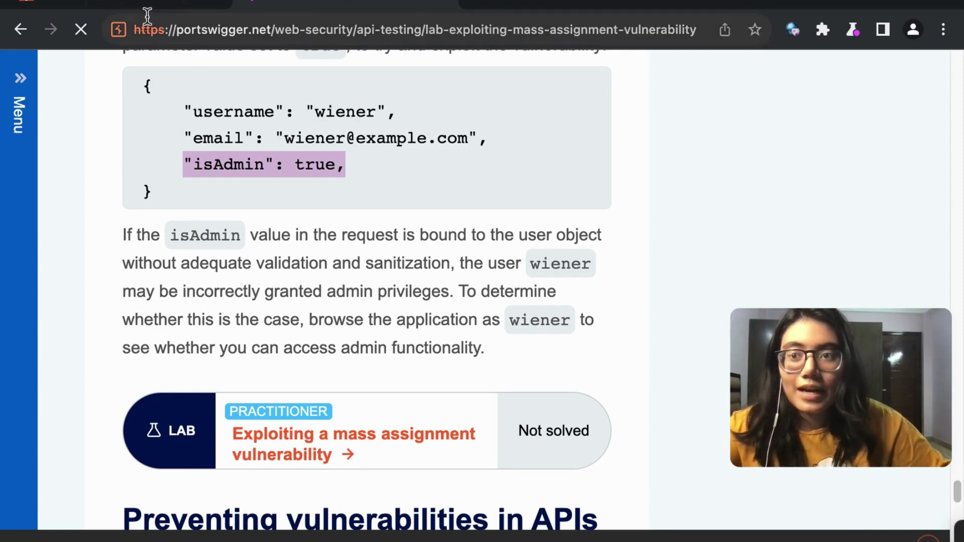
scroll(366, 275, "down", 8)
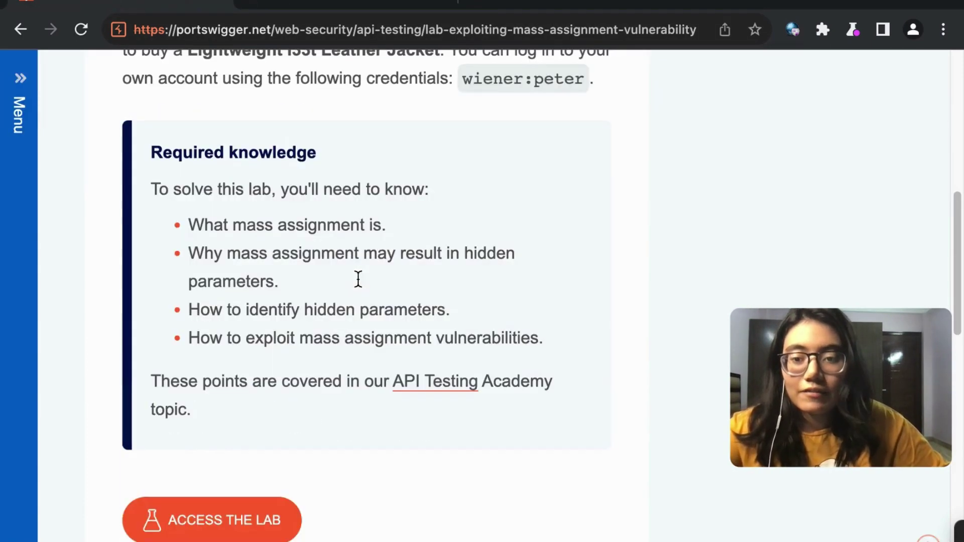
left_click(246, 517)
Return to the lab description and read the vulnerability to exploit, the product to buy and the supplied login credentials
left_click(110, 7)
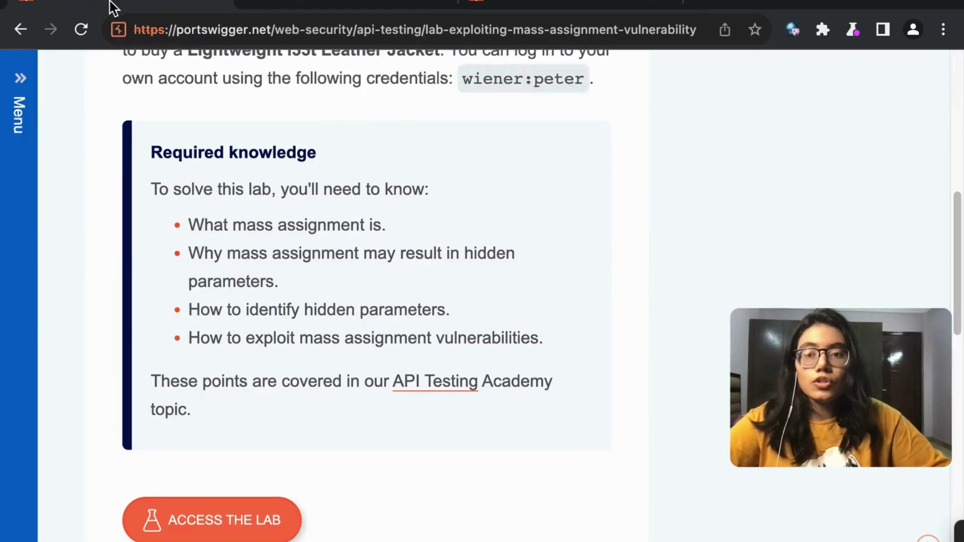
scroll(279, 233, "up", 8)
scroll(292, 236, "down", 4)
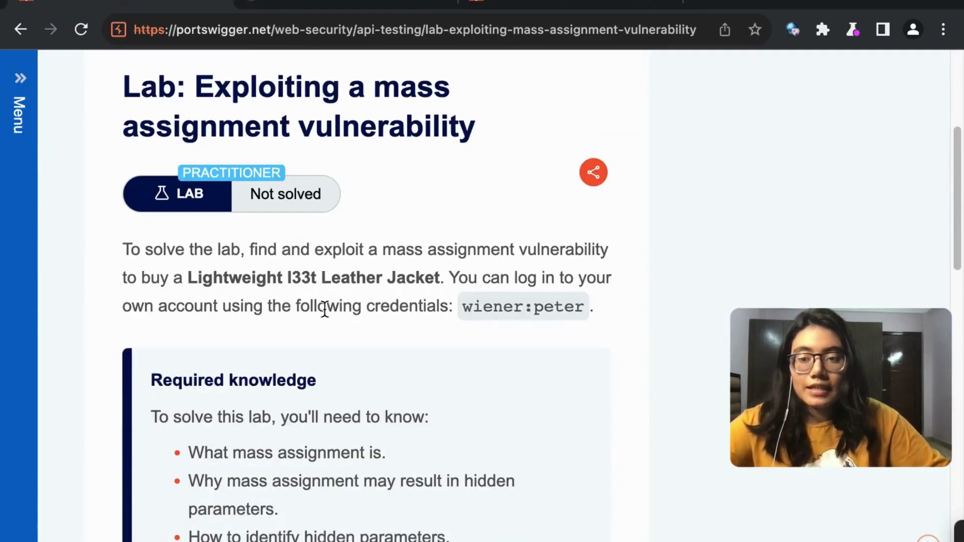
left_click_drag(145, 249, 629, 246)
left_click(248, 251)
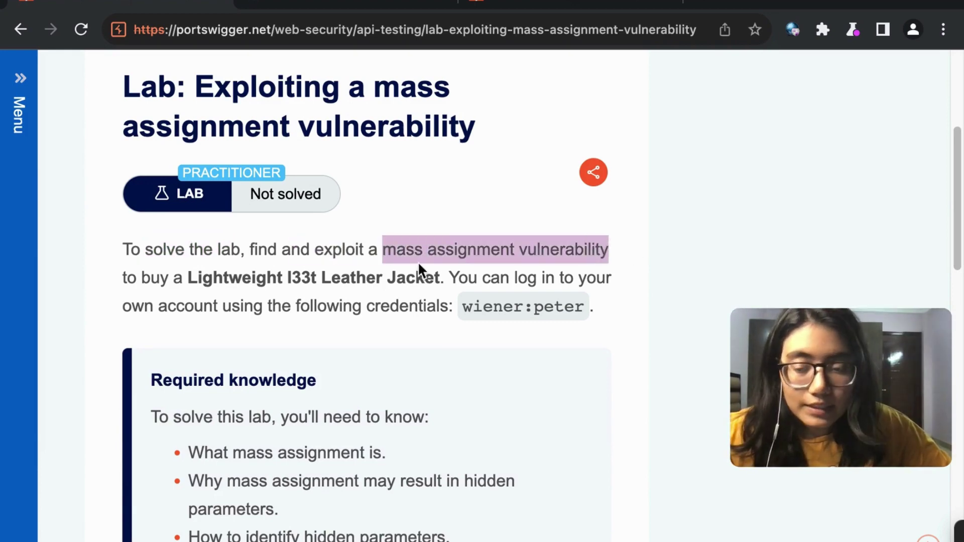
left_click(166, 280)
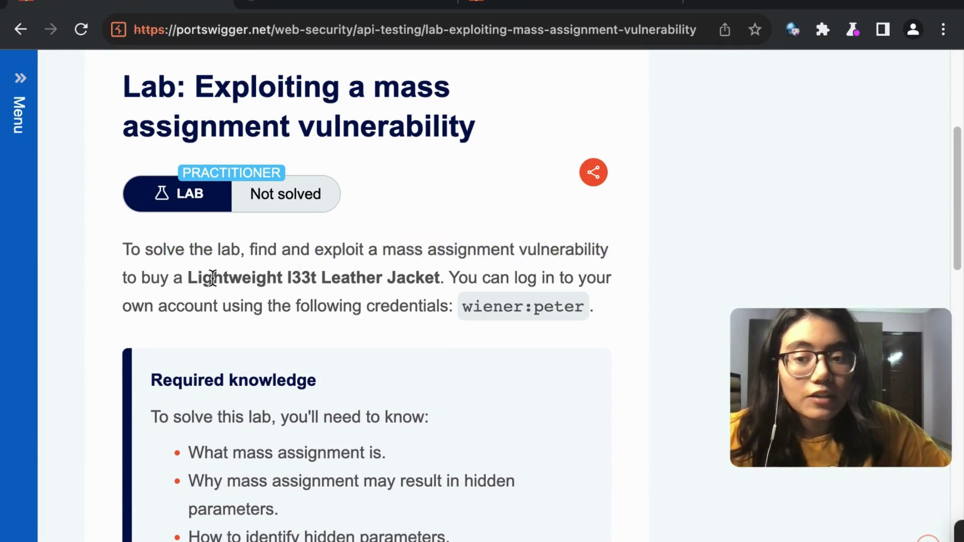
left_click_drag(183, 279, 588, 314)
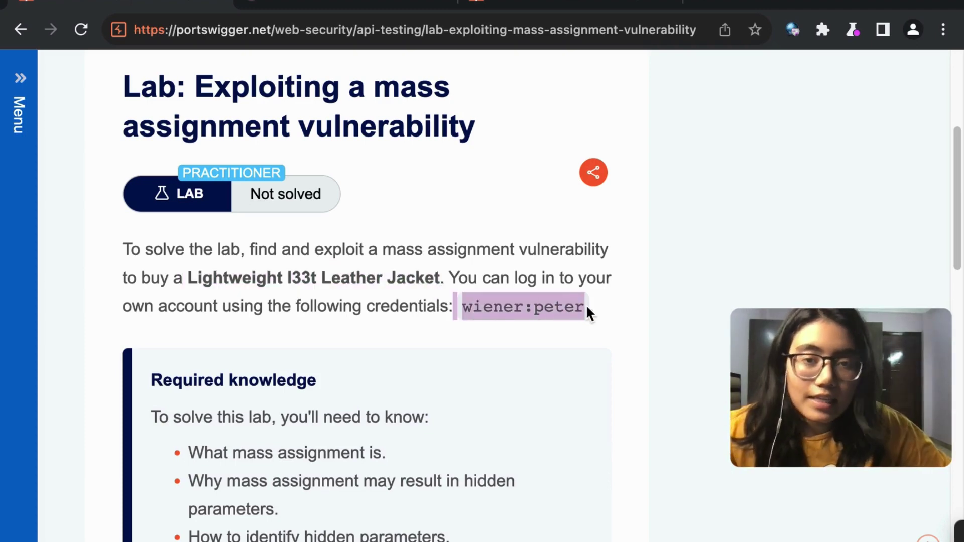
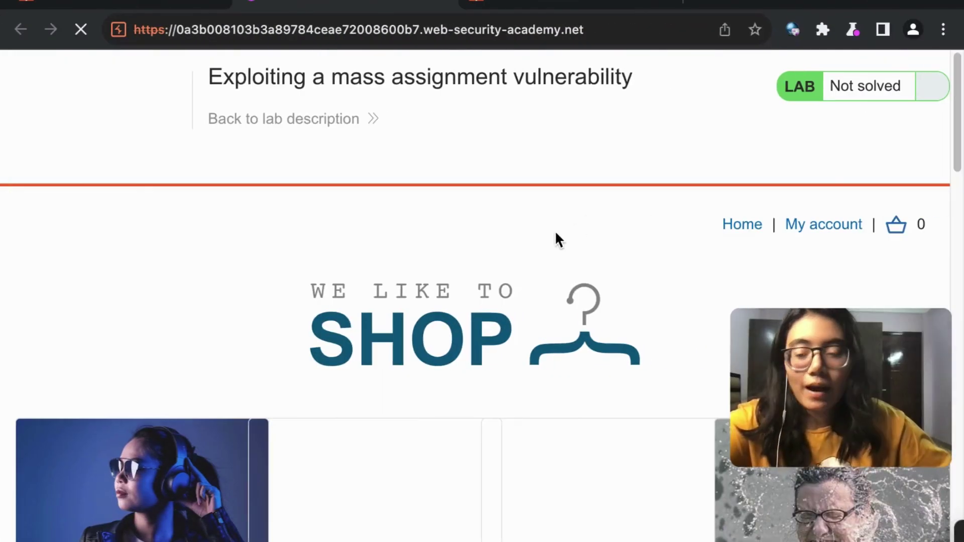
Look through the products on the lab's shop home page, including the Lightweight "l33t" Leather Jacket
scroll(485, 231, "down", 3)
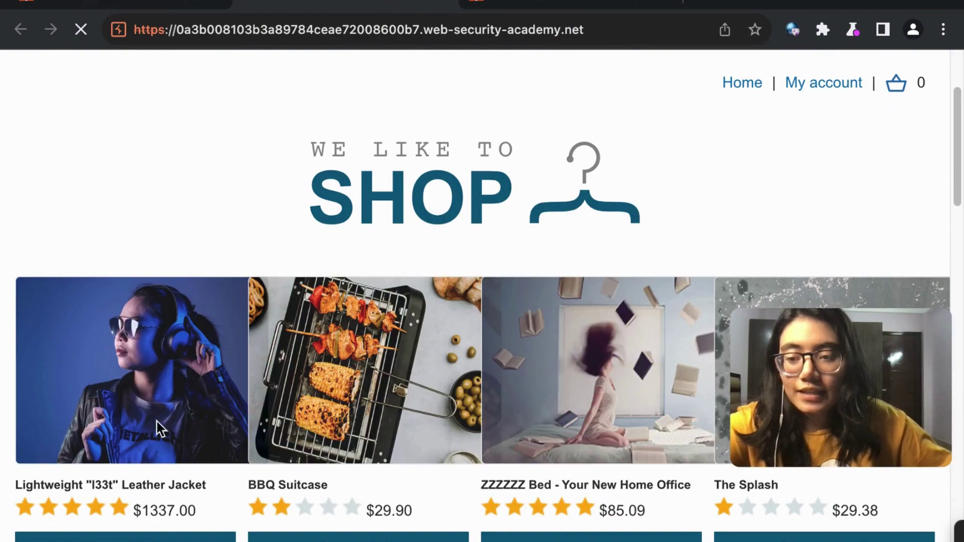
scroll(138, 343, "down", 4)
scroll(139, 345, "up", 6)
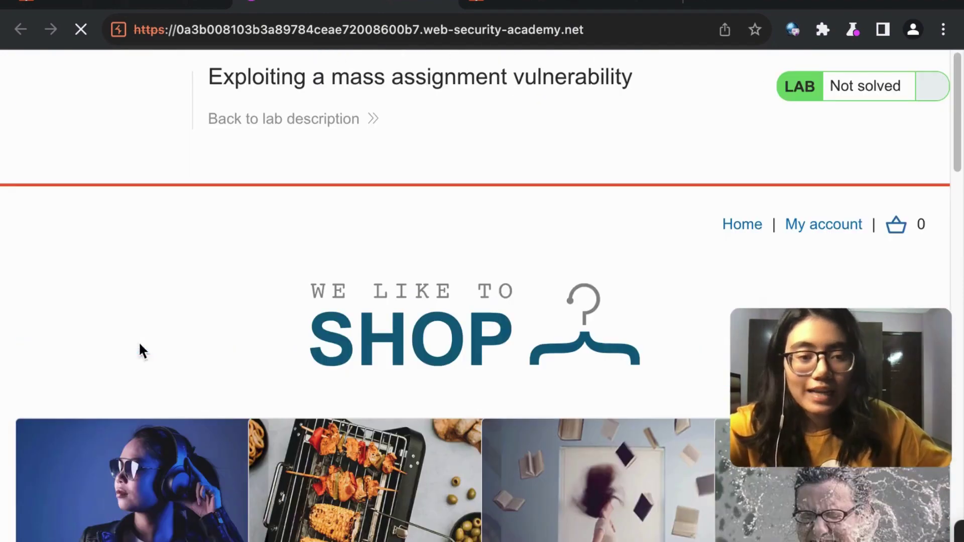
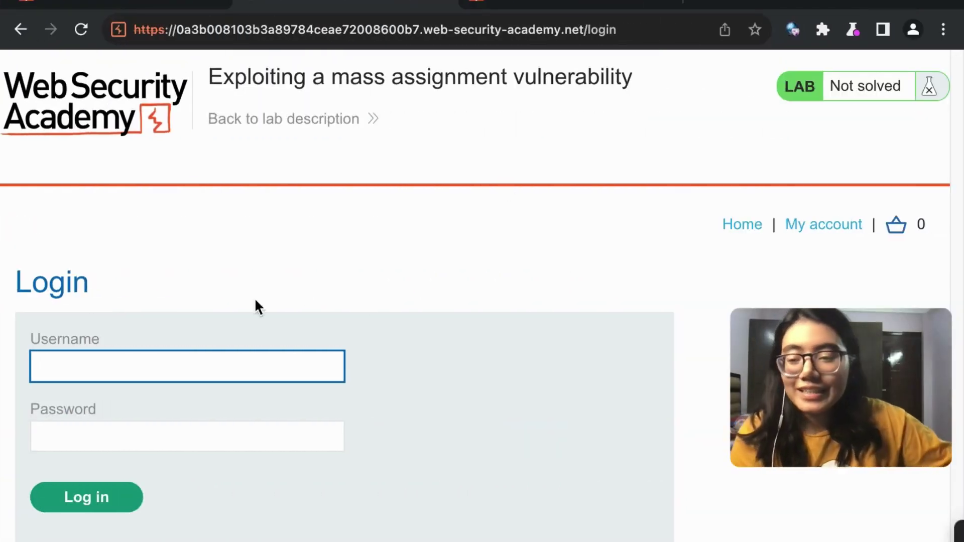
Log in to the shop with the supplied username and the account password
left_click(129, 367)
left_click(159, 409)
left_click(126, 434)
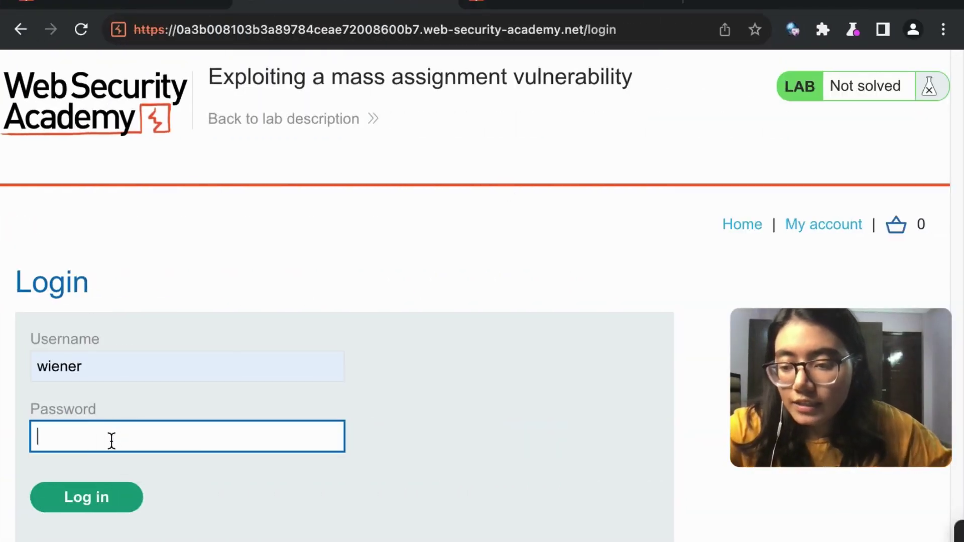
type("peter")
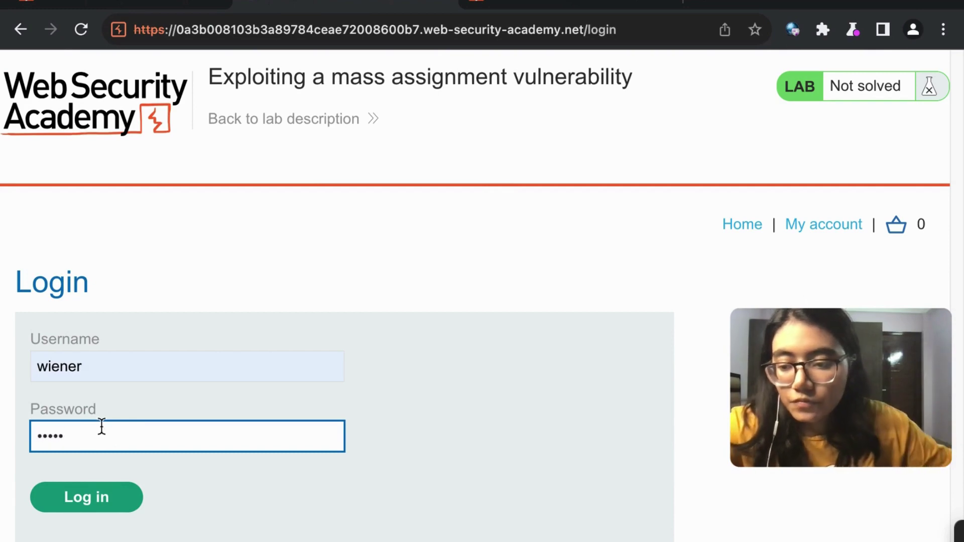
left_click(85, 508)
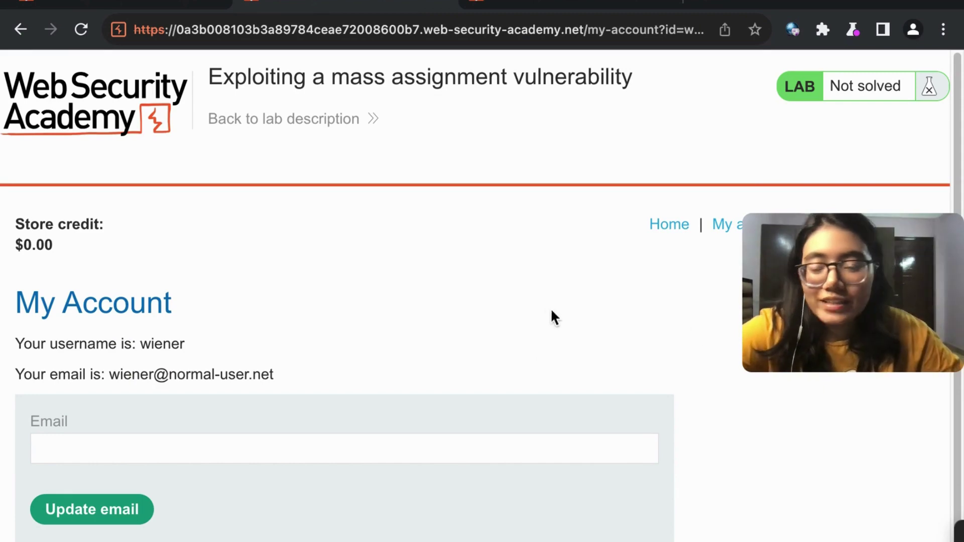
Return to the shop home page, open the Lightweight "l33t" Leather Jacket's details and add it to the cart
left_click_drag(877, 313, 877, 360)
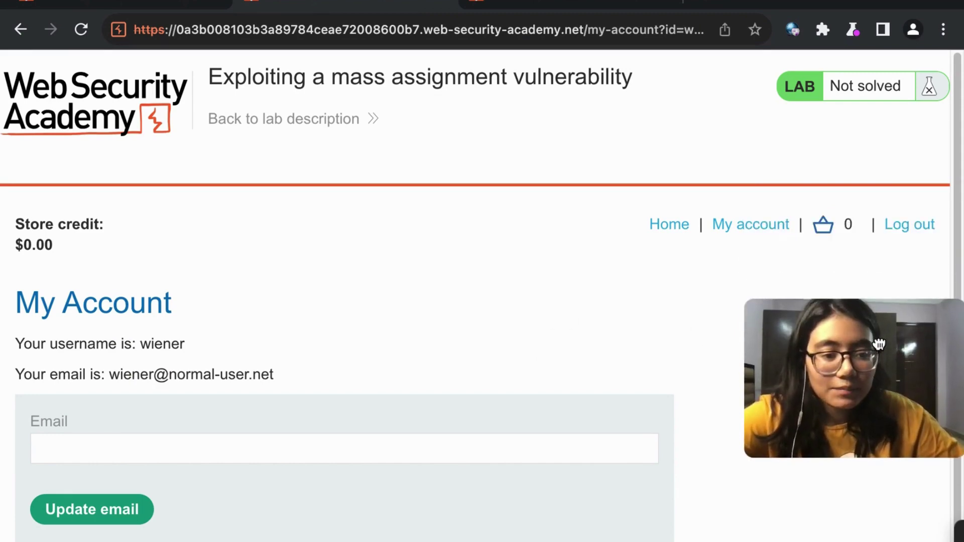
left_click(737, 225)
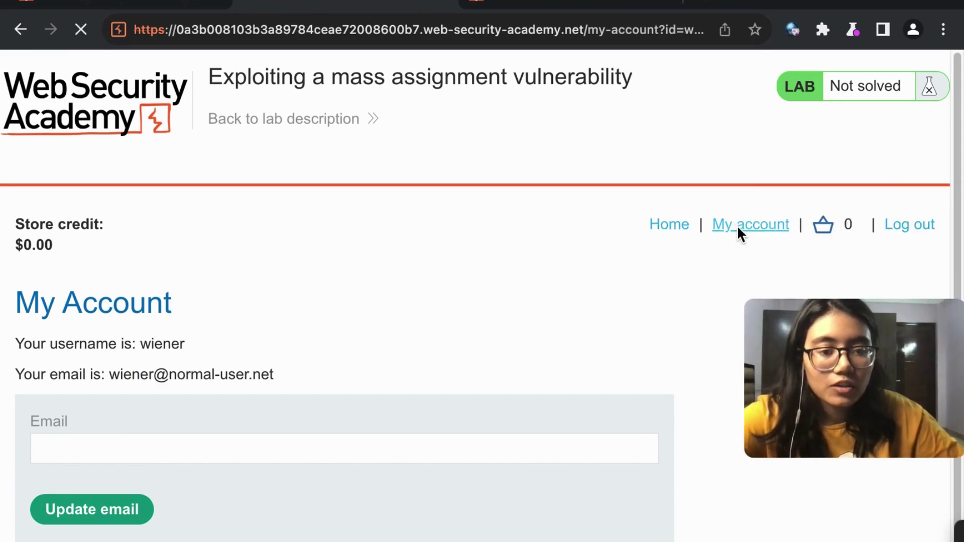
left_click(684, 226)
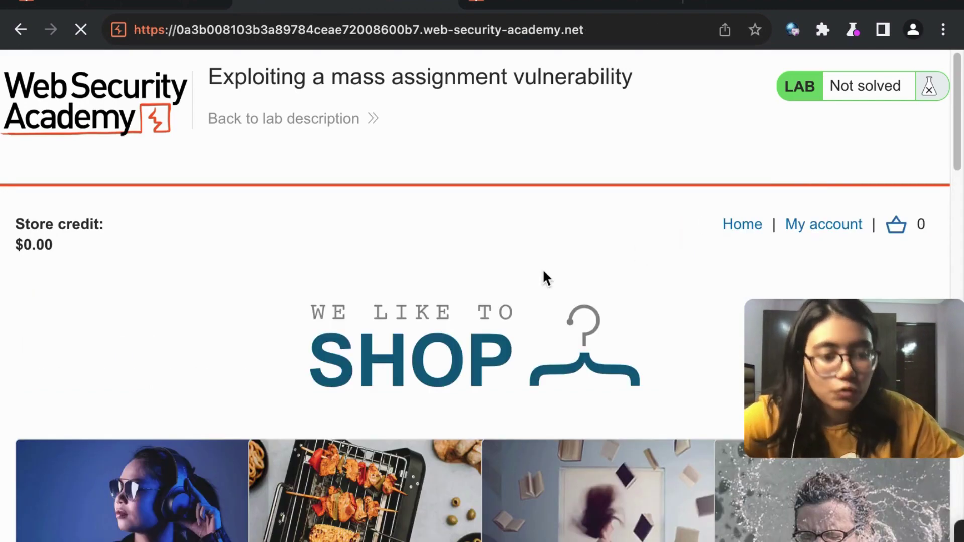
scroll(545, 276, "down", 3)
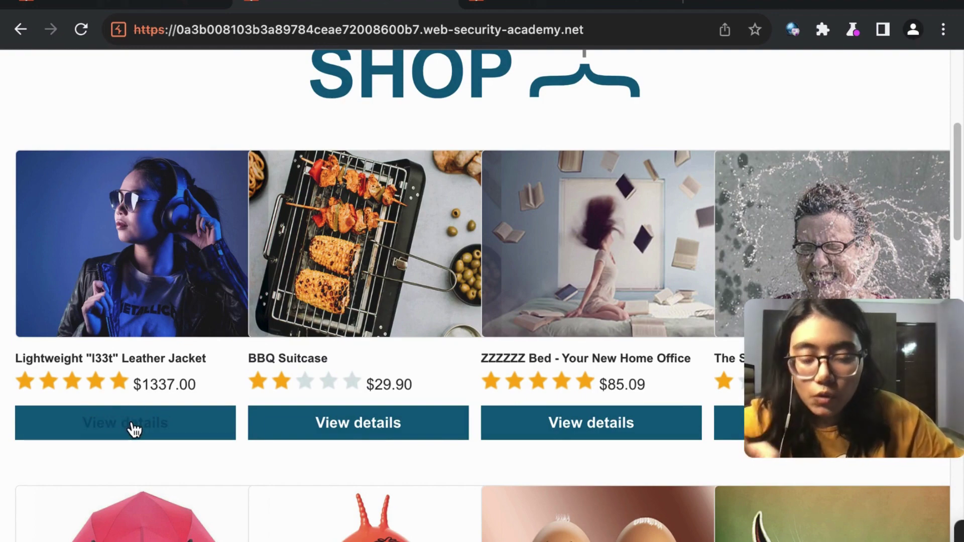
scroll(338, 252, "down", 15)
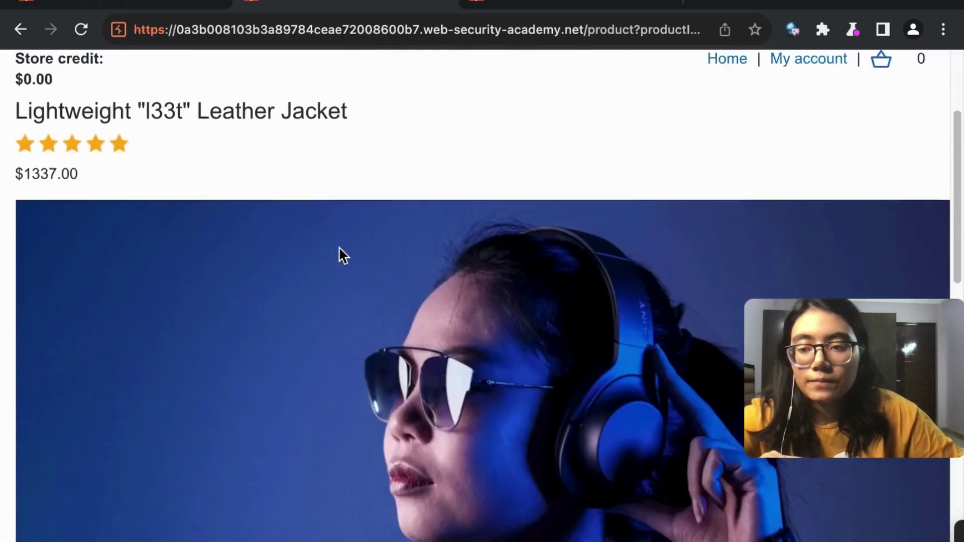
scroll(340, 252, "down", 3)
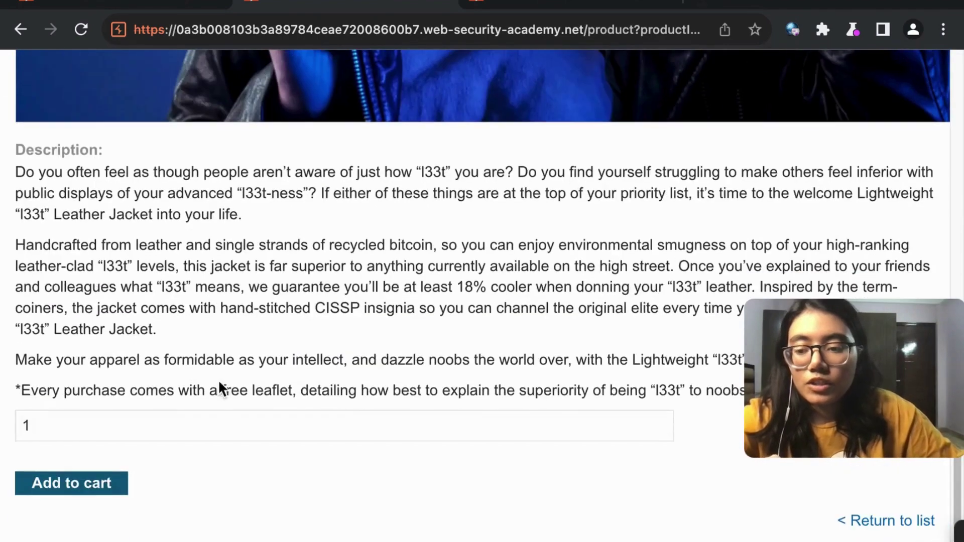
left_click(70, 492)
Go to the cart, try to place the order for the leather jacket and highlight the resulting message
scroll(244, 372, "down", 10)
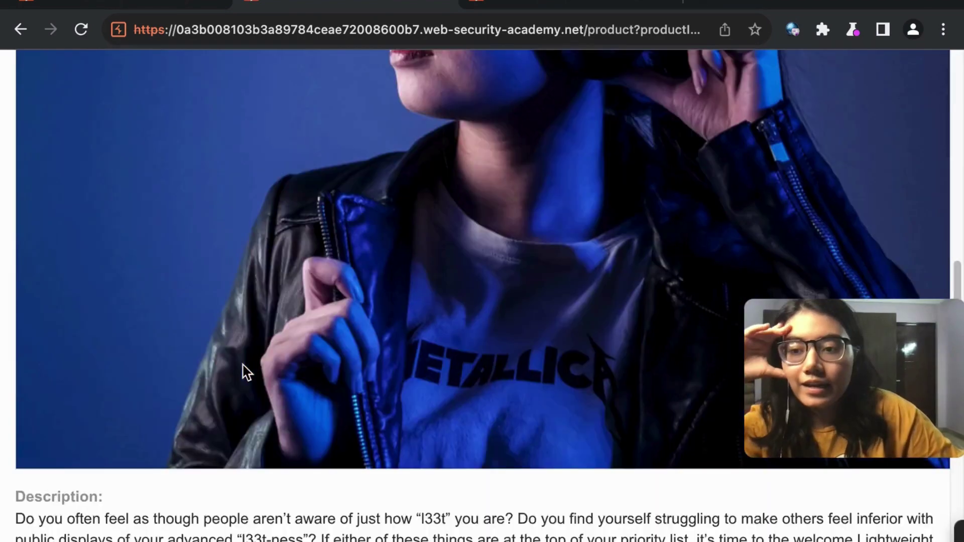
scroll(247, 370, "down", 10)
scroll(182, 424, "up", 20)
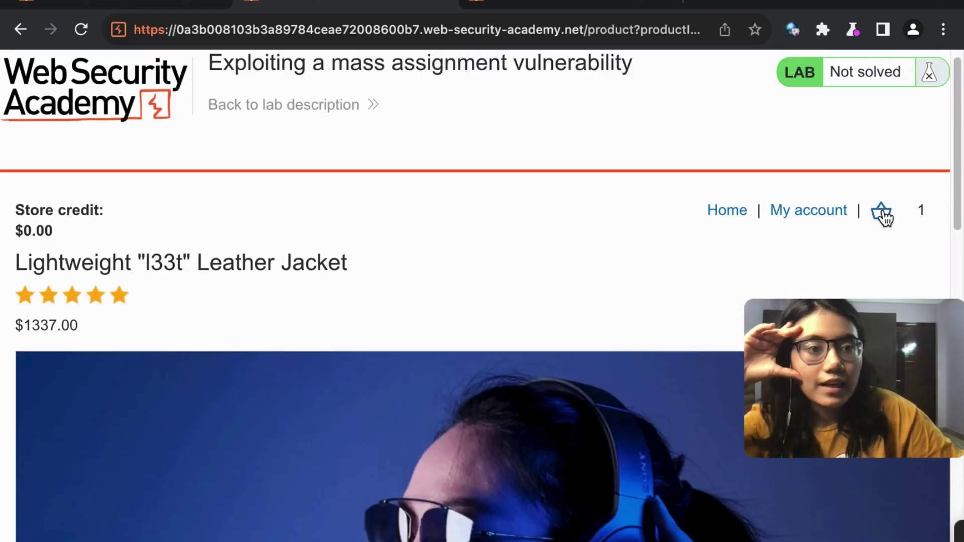
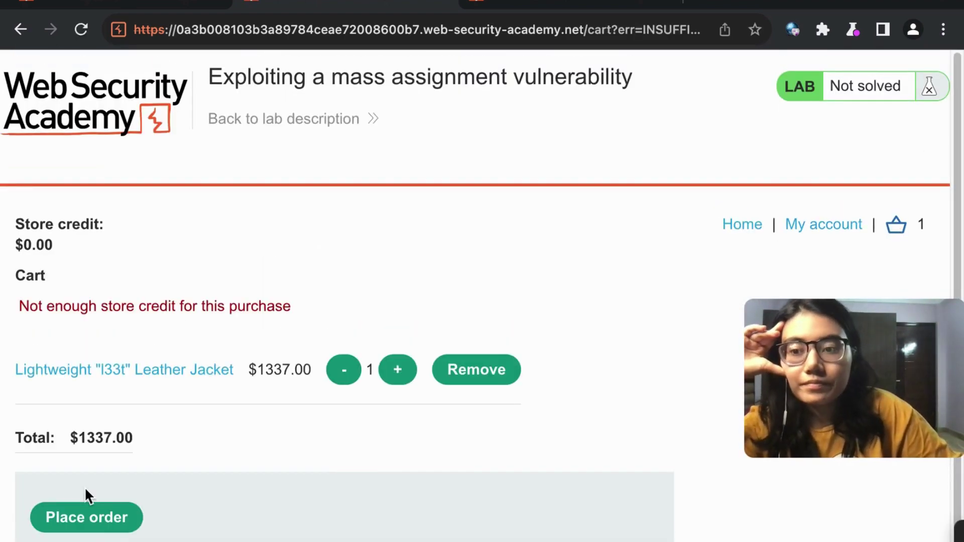
left_click_drag(21, 308, 296, 319)
Switch to Burp Suite, show the proxy's HTTP history and enlarge the request list to reveal the latest entries
mouse_move(598, 541)
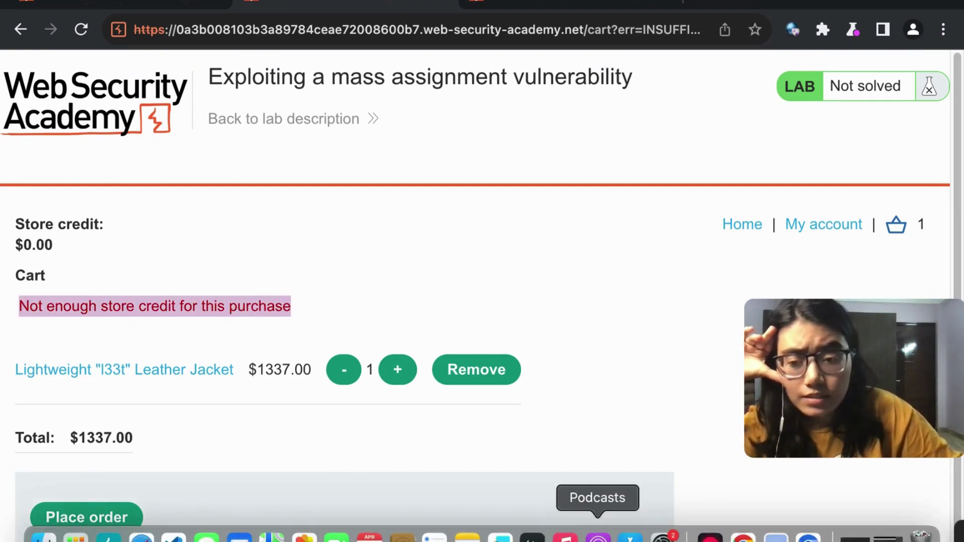
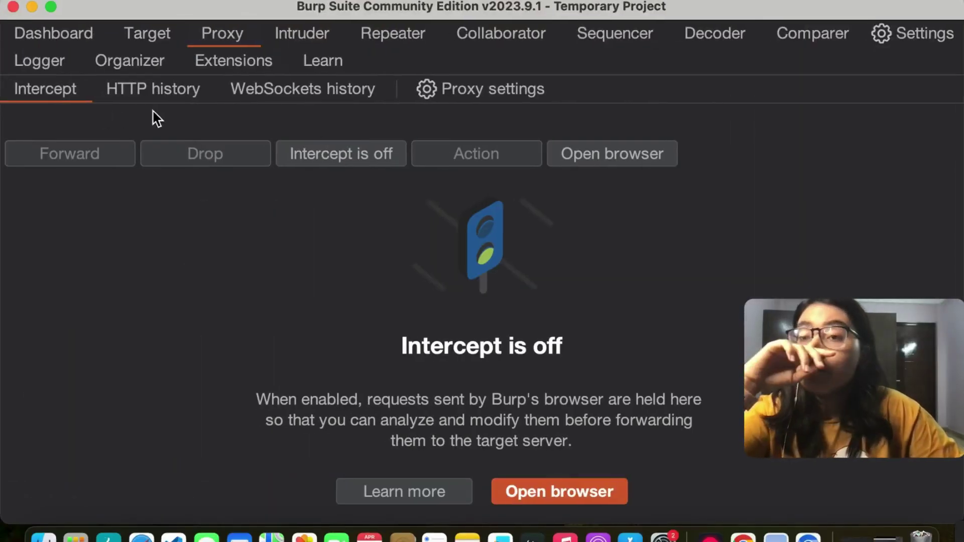
left_click(176, 90)
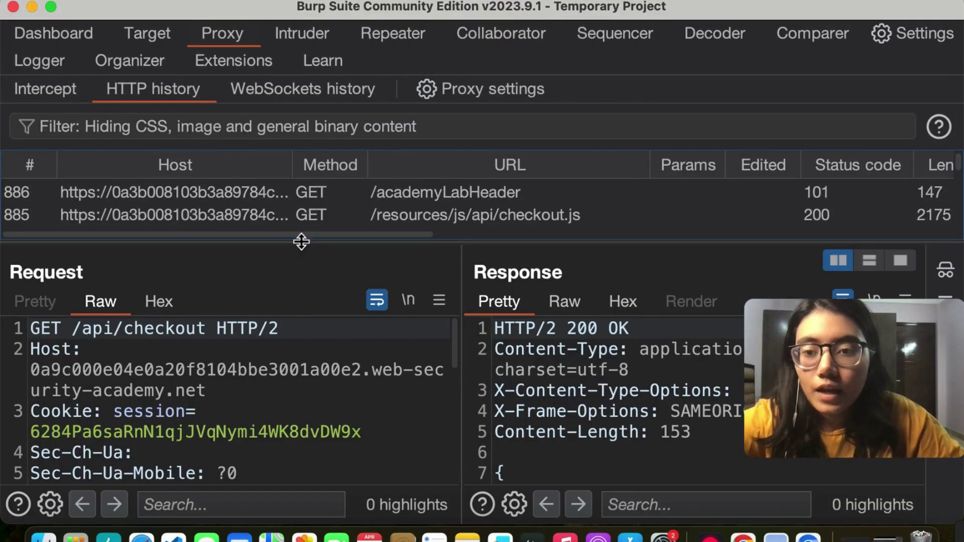
left_click_drag(301, 241, 306, 351)
scroll(317, 238, "down", 2)
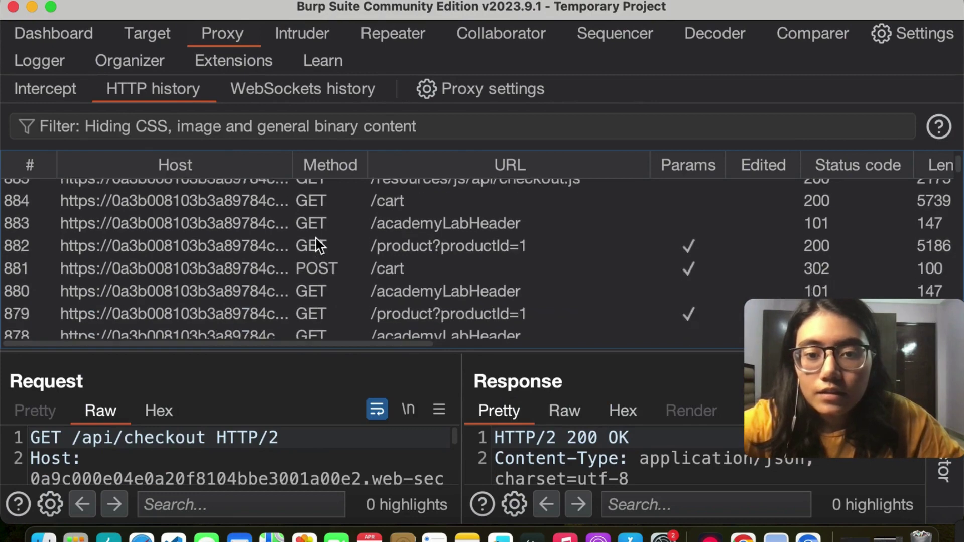
scroll(317, 238, "up", 8)
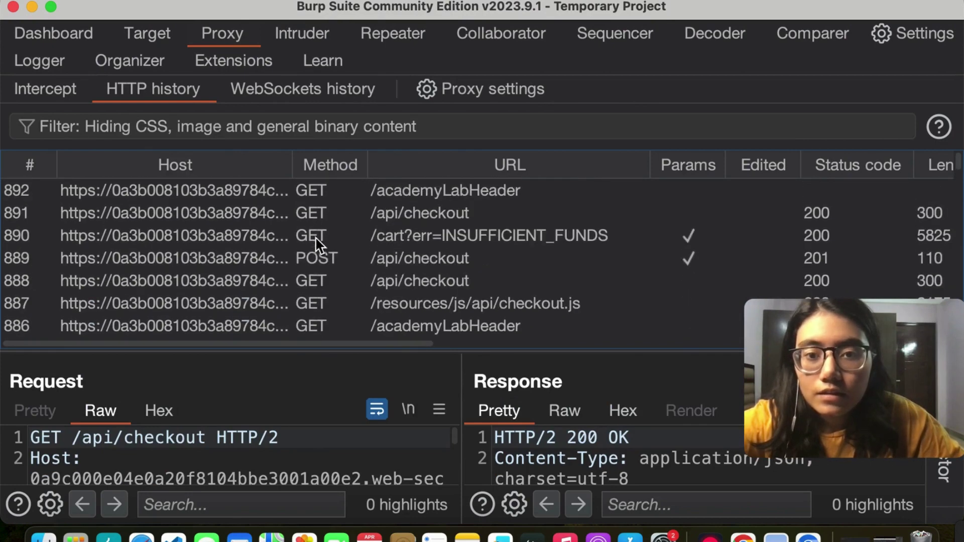
Compare the GET and POST /api/checkout requests recorded in the HTTP history
left_click(427, 215)
left_click(392, 280)
left_click(393, 259)
left_click(391, 285)
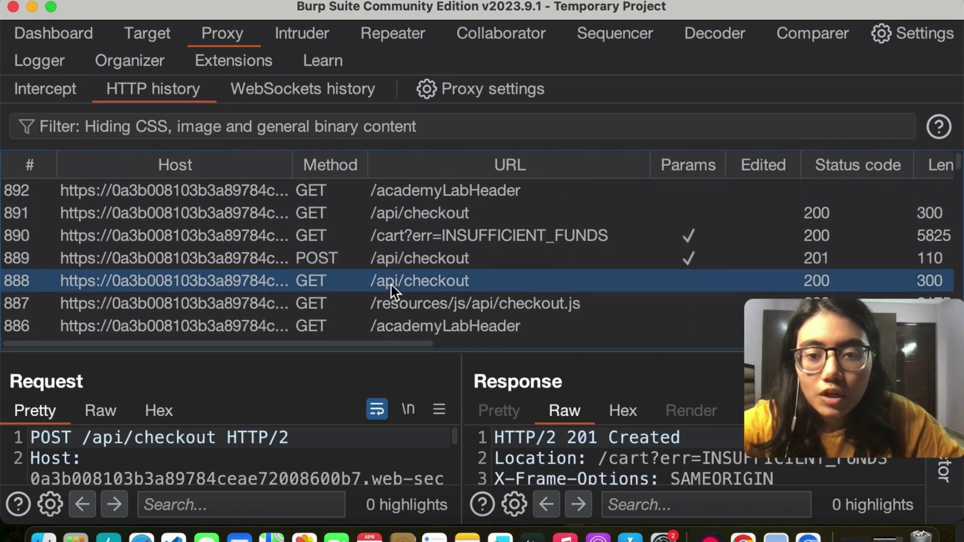
left_click(394, 262)
left_click(401, 274)
left_click(394, 260)
left_click(402, 280)
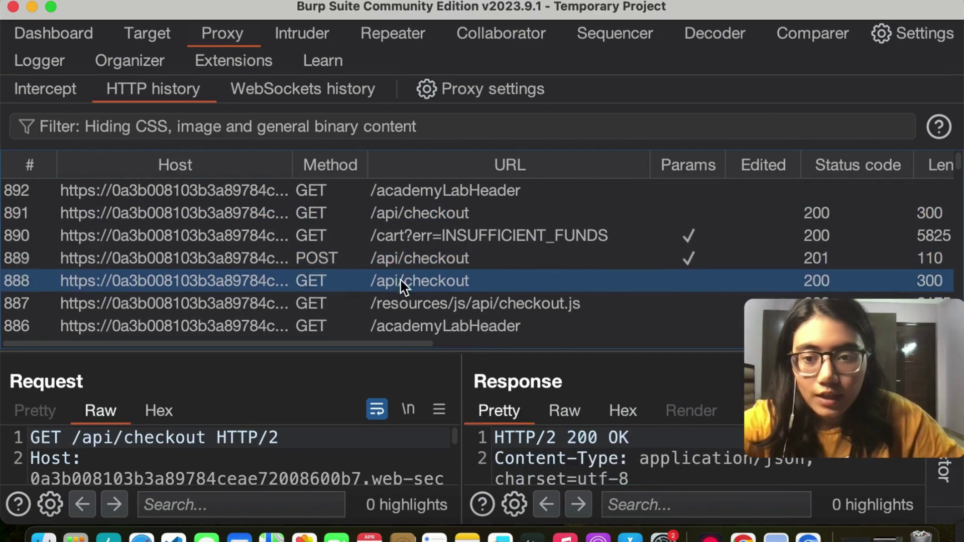
Send the GET /api/checkout and POST /api/checkout requests to Repeater
right_click(302, 446)
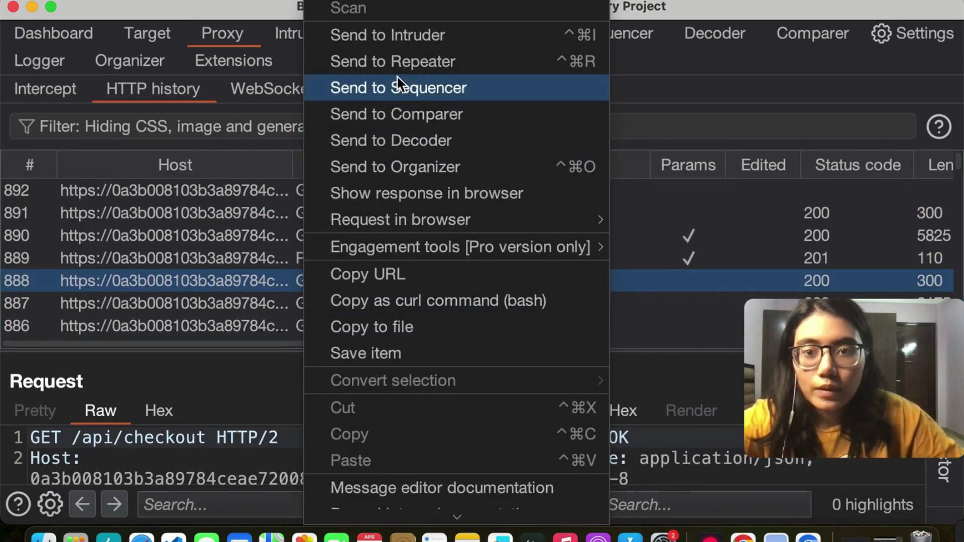
left_click(399, 61)
left_click(347, 259)
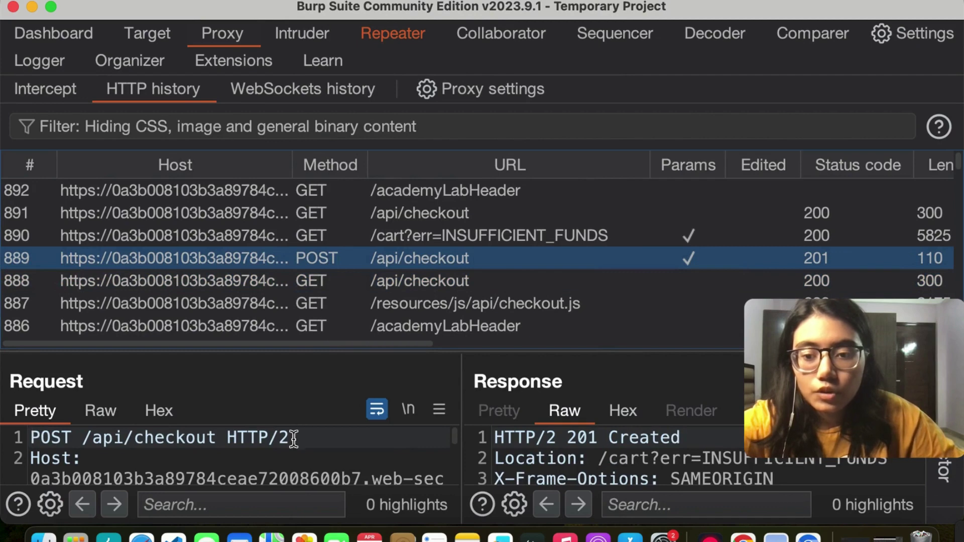
right_click(294, 437)
left_click(402, 70)
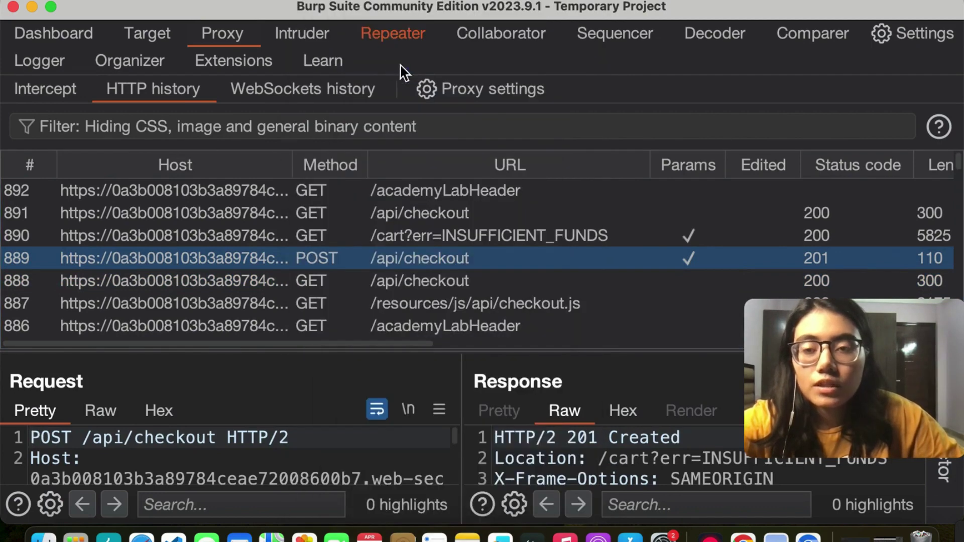
Send the GET /api/checkout request from Repeater
left_click(396, 33)
left_click(20, 97)
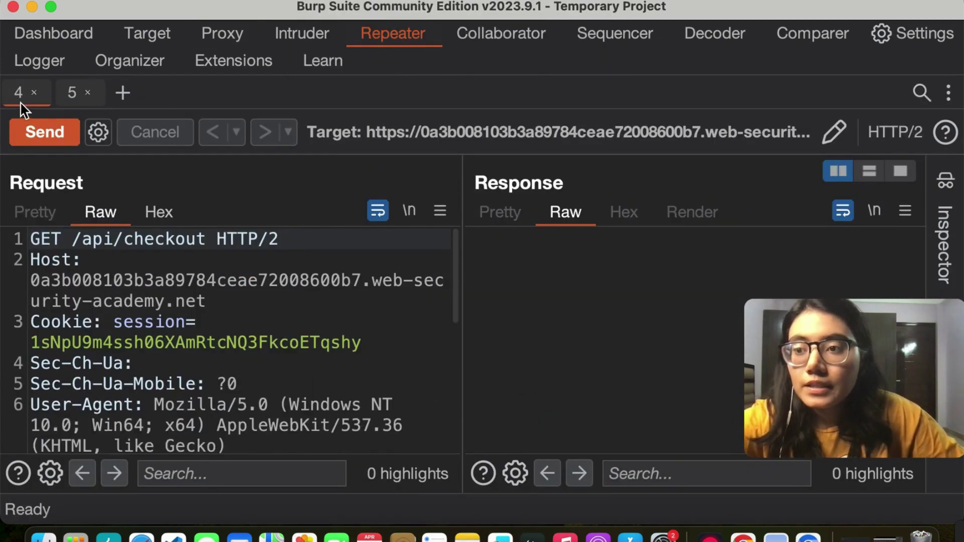
left_click(70, 133)
scroll(437, 306, "down", 1)
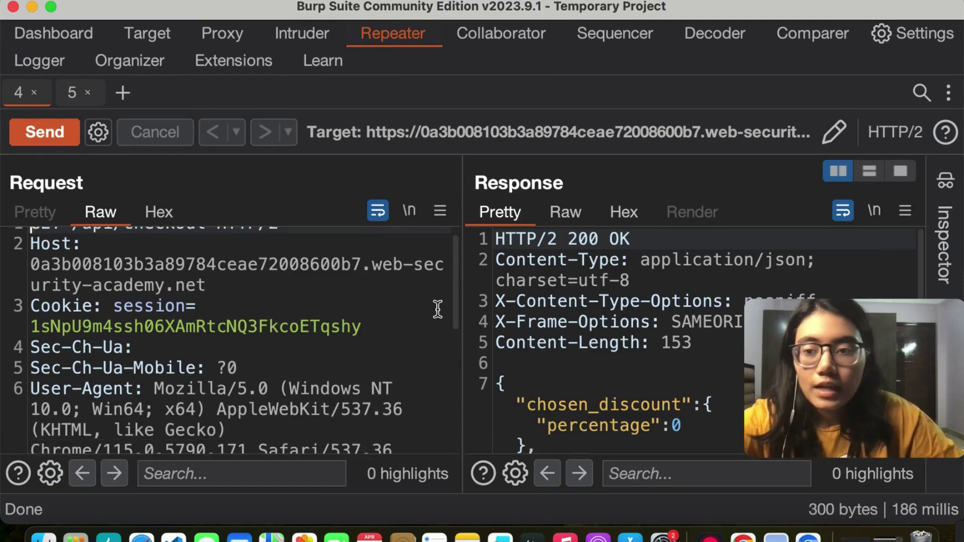
scroll(437, 306, "up", 1)
Examine the GET request's /api/checkout path and the chosen_discount percentage and chosen_products fields in its JSON response
left_click_drag(74, 240, 227, 239)
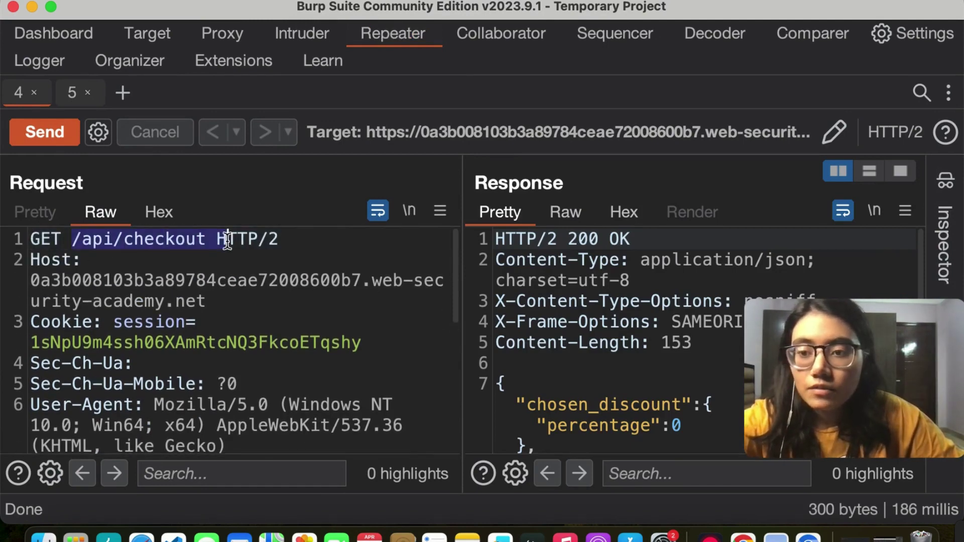
scroll(542, 316, "down", 2)
scroll(543, 317, "down", 5)
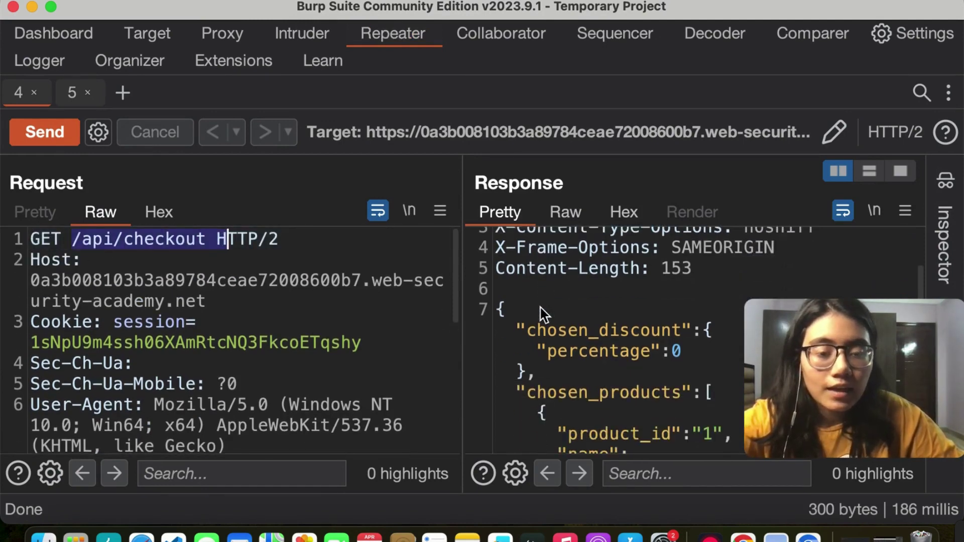
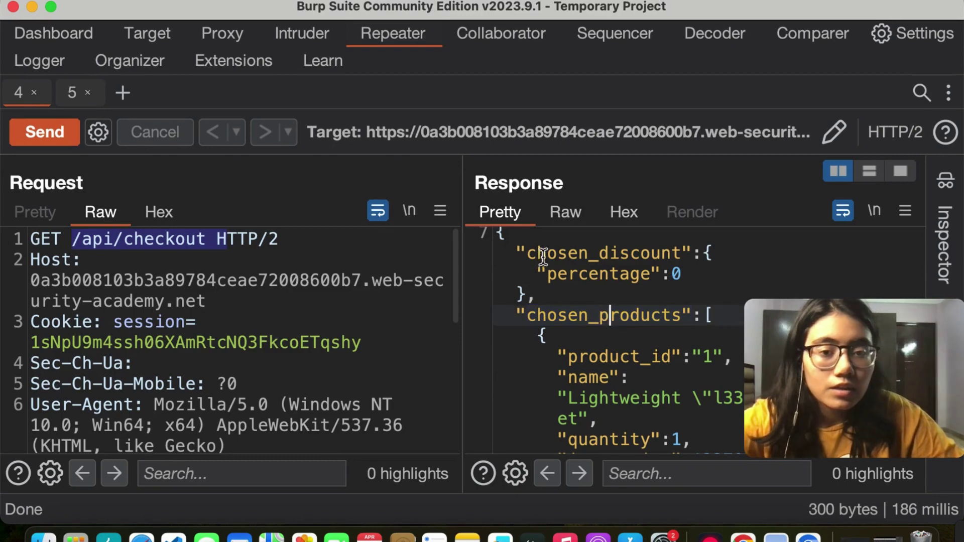
left_click_drag(525, 253, 693, 254)
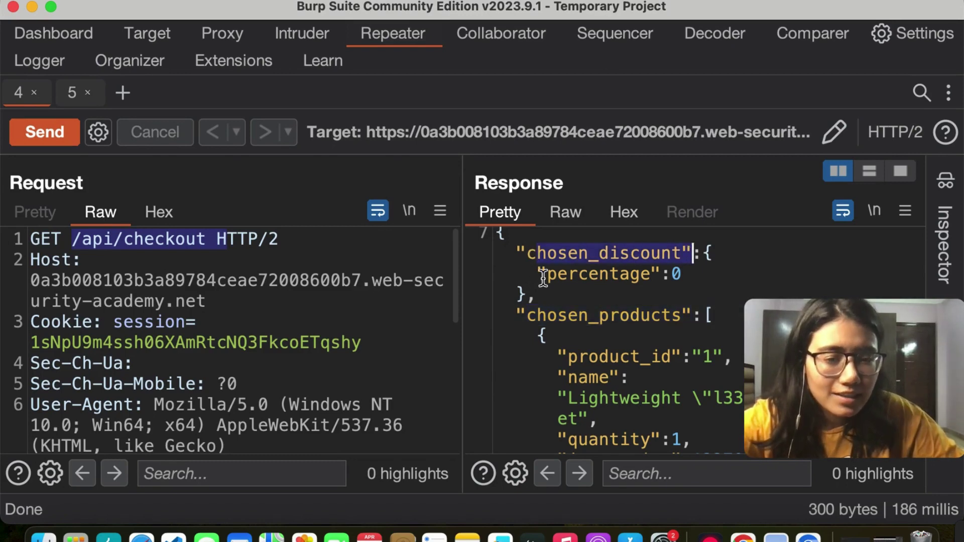
left_click_drag(537, 274, 684, 281)
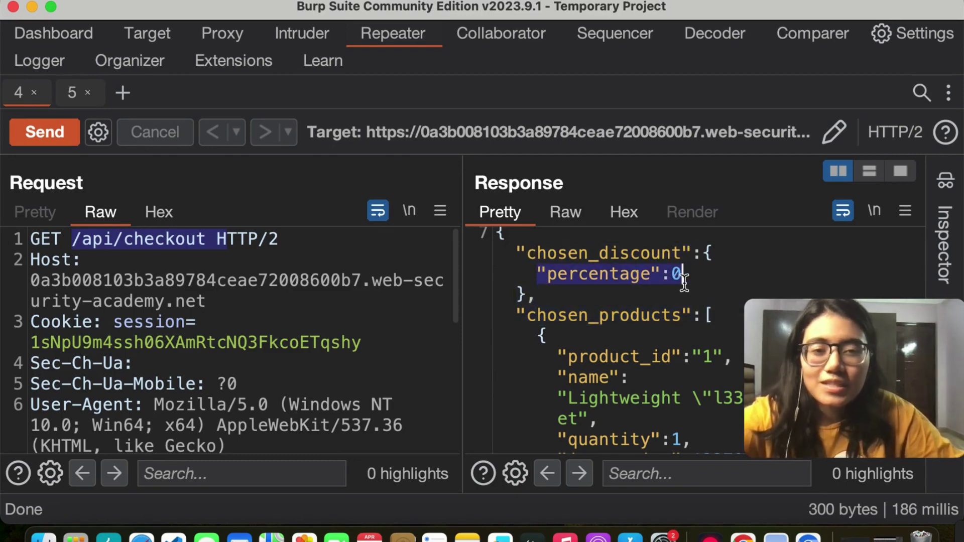
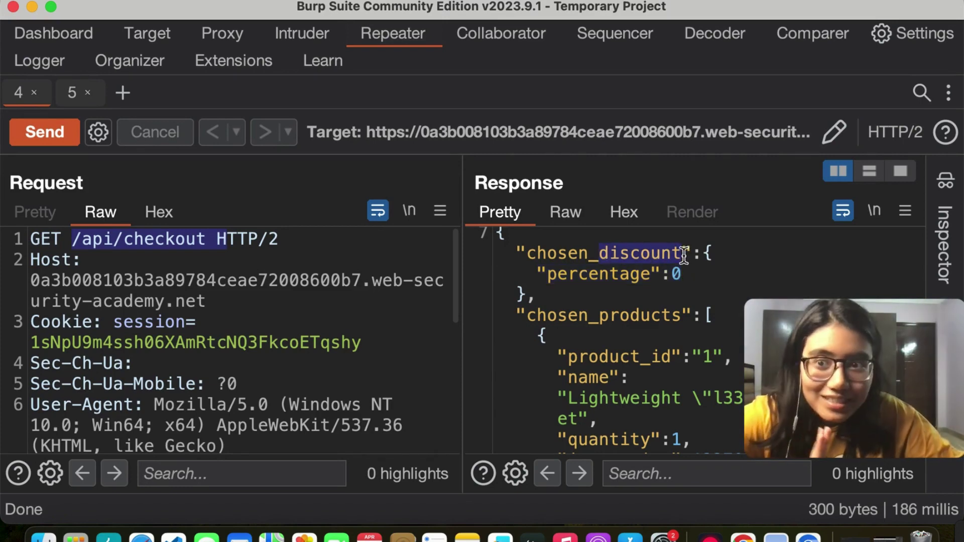
scroll(668, 317, "down", 3)
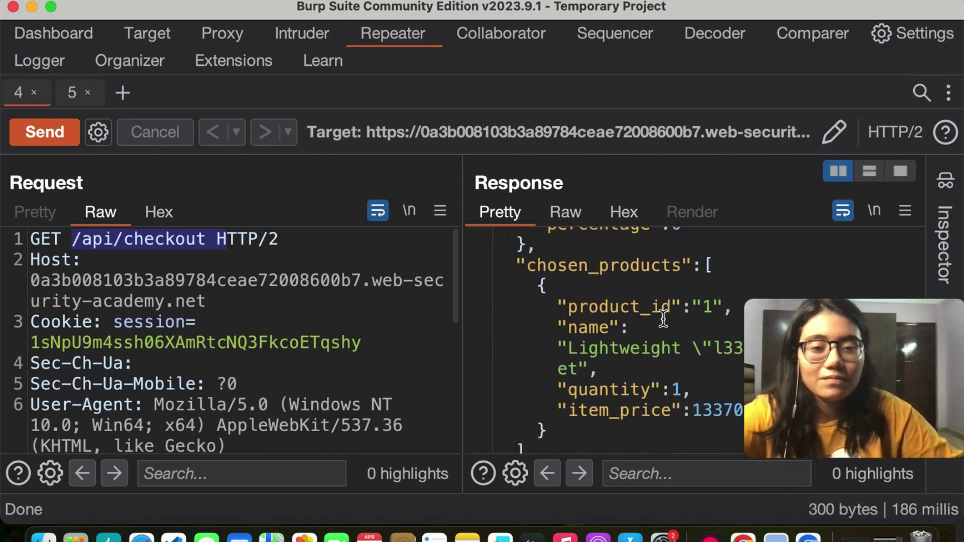
Send the POST /api/checkout request from Repeater and inspect the chosen_products data in its JSON body
left_click(75, 98)
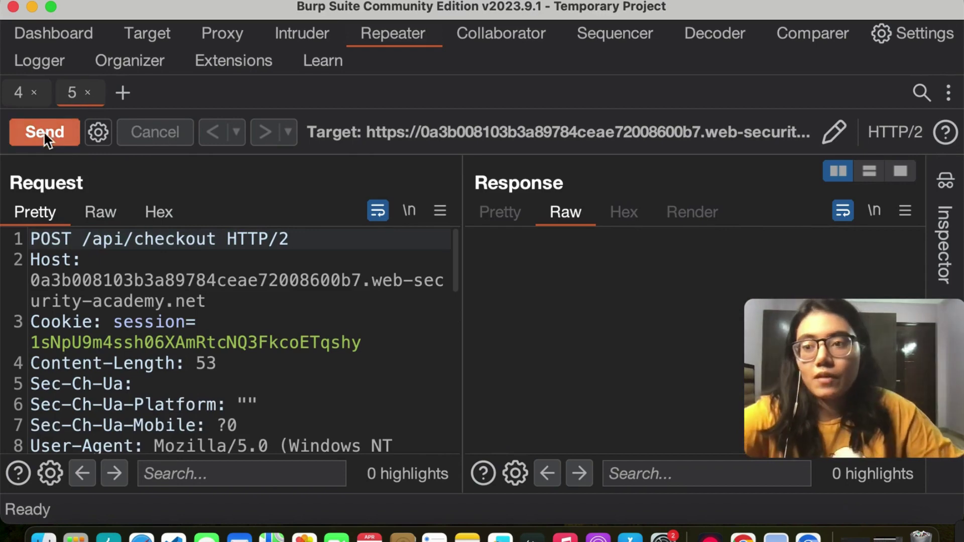
left_click(61, 139)
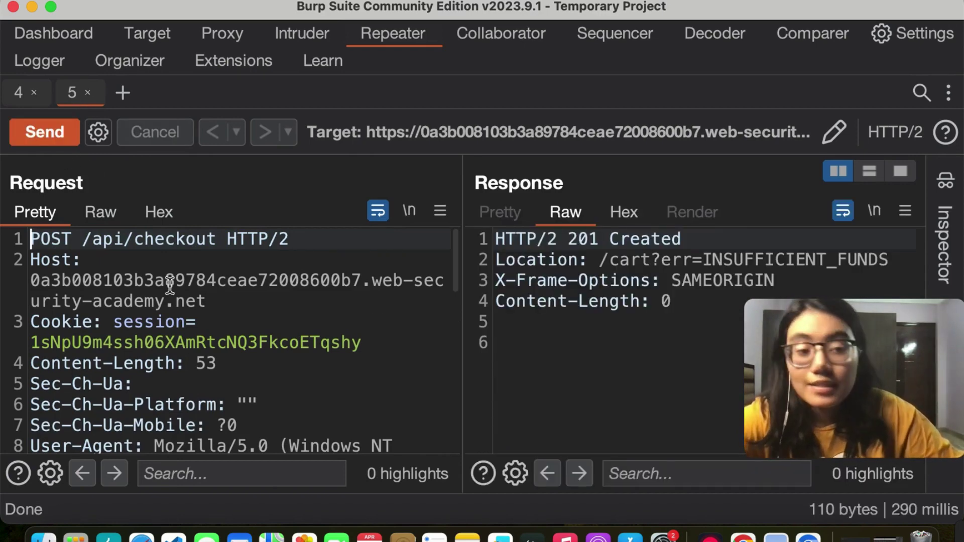
scroll(170, 285, "down", 10)
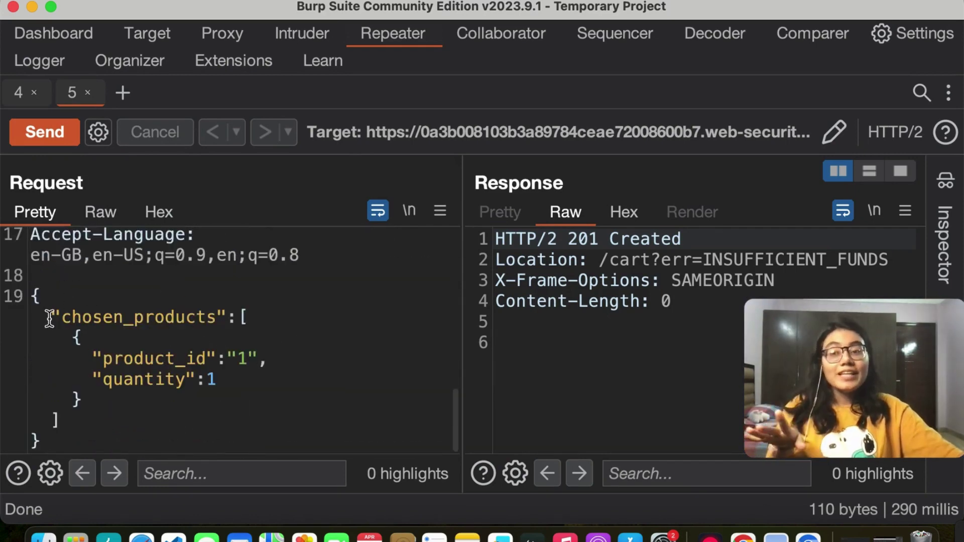
Examine the chosen_products block in the POST /api/checkout request's JSON body
left_click_drag(49, 318, 111, 401)
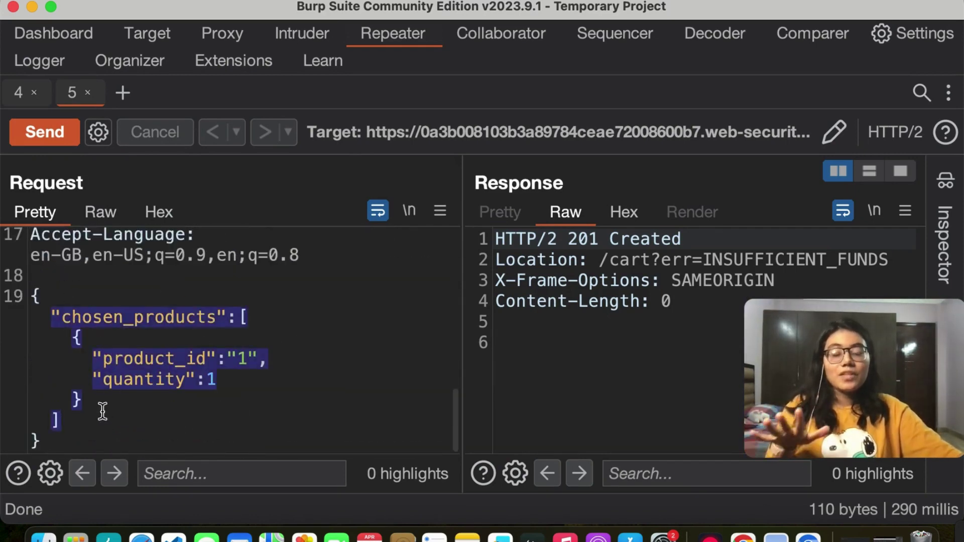
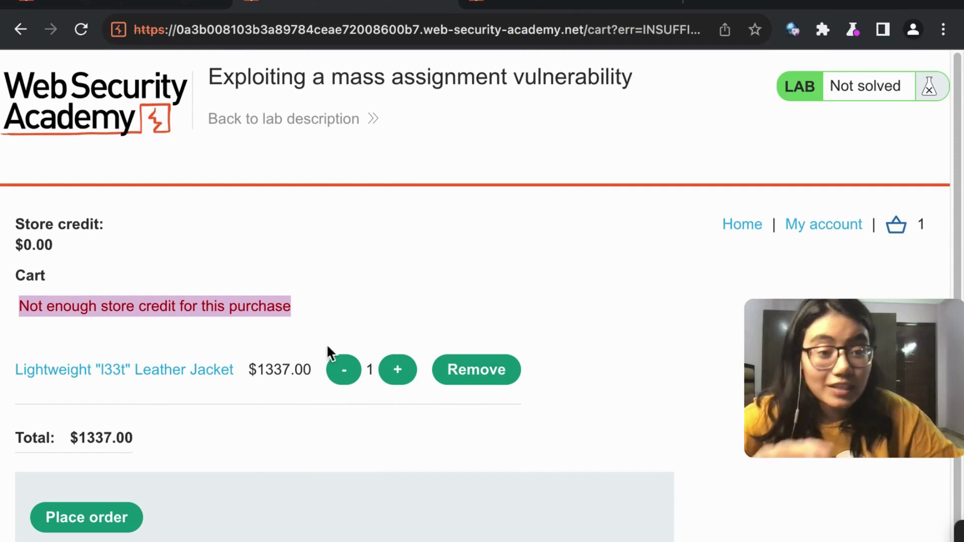
In Burp Suite, add a chosen_discount object with percentage 100 before chosen_products in the intercepted checkout request's JSON body and forward the request
mouse_move(711, 536)
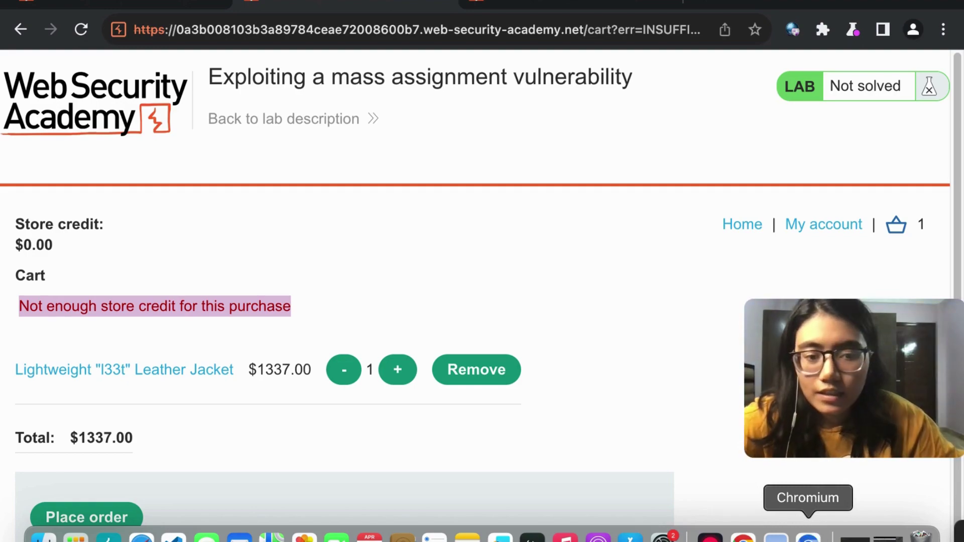
left_click(109, 537)
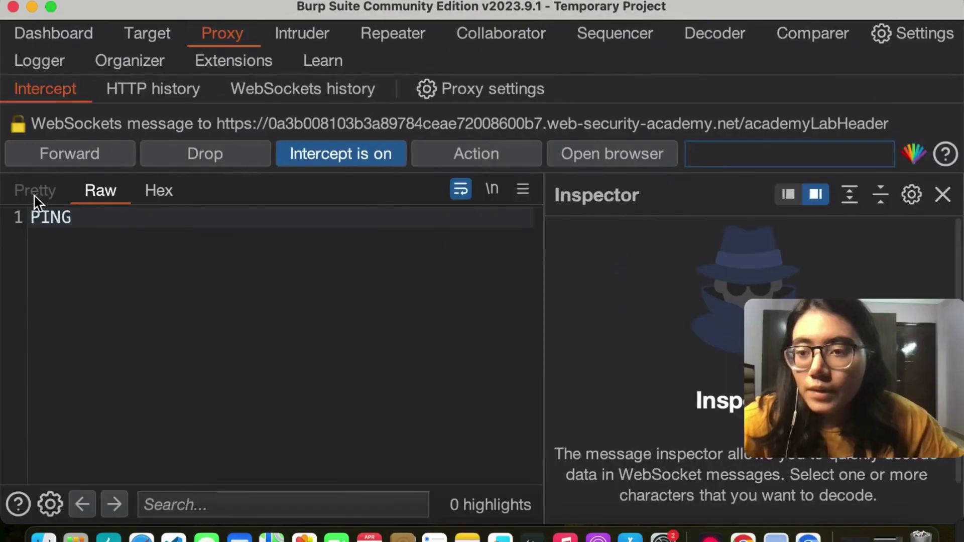
left_click(68, 156)
scroll(176, 257, "down", 5)
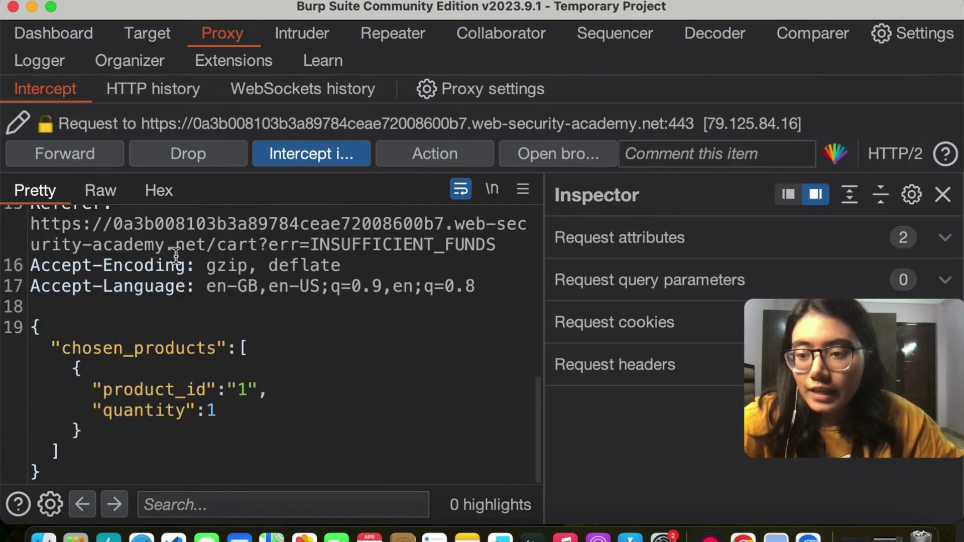
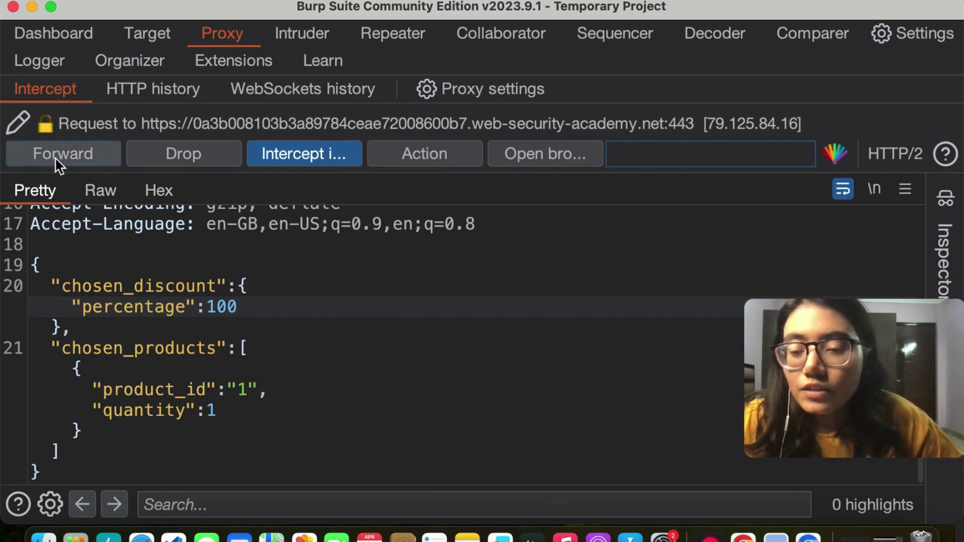
left_click(57, 160)
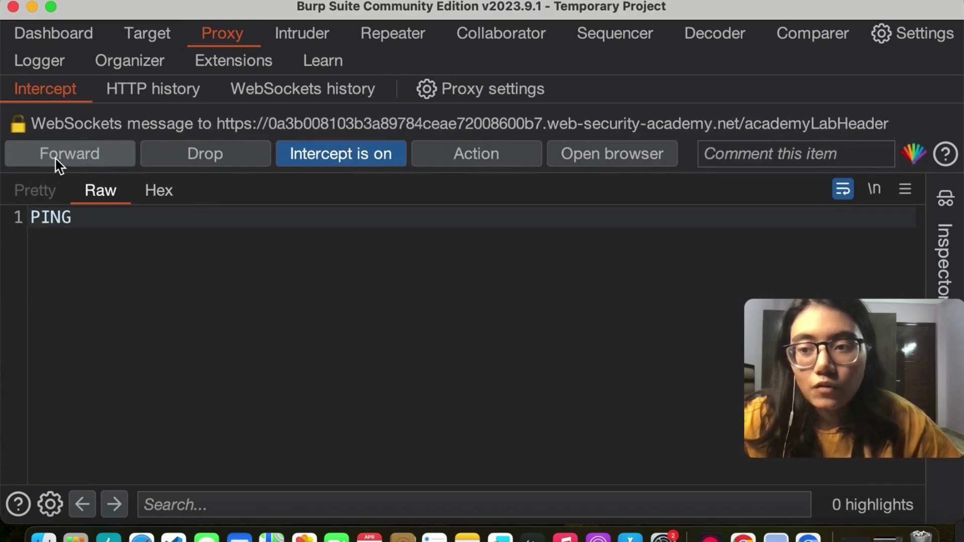
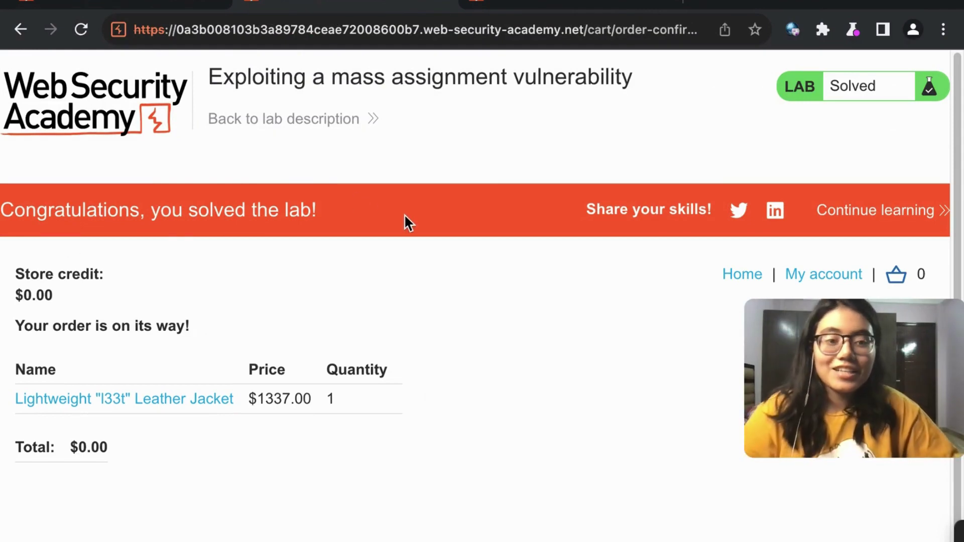
Review the order confirmation's status line, store credit, order total, and the leather jacket's price and quantity
left_click_drag(16, 326, 237, 336)
left_click(23, 301)
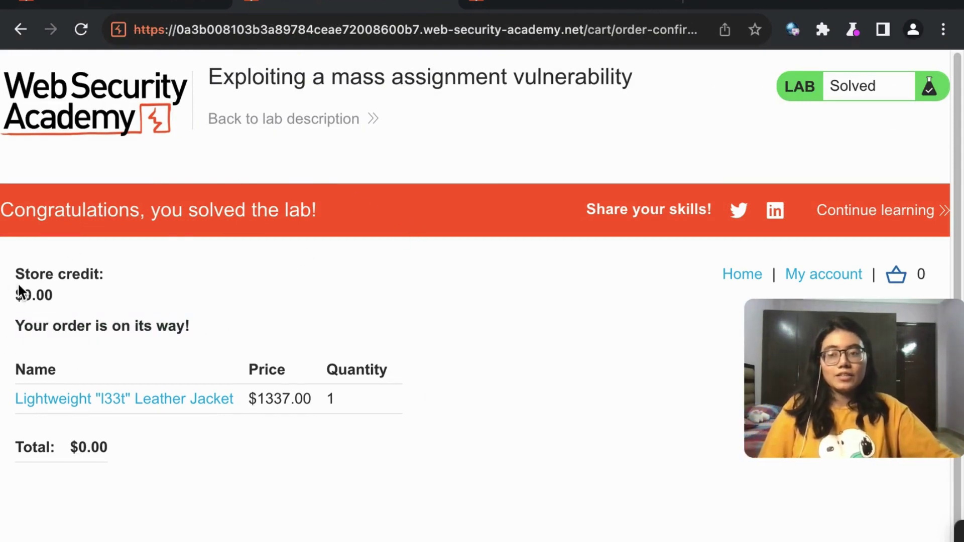
left_click_drag(15, 273, 66, 297)
left_click_drag(15, 447, 112, 453)
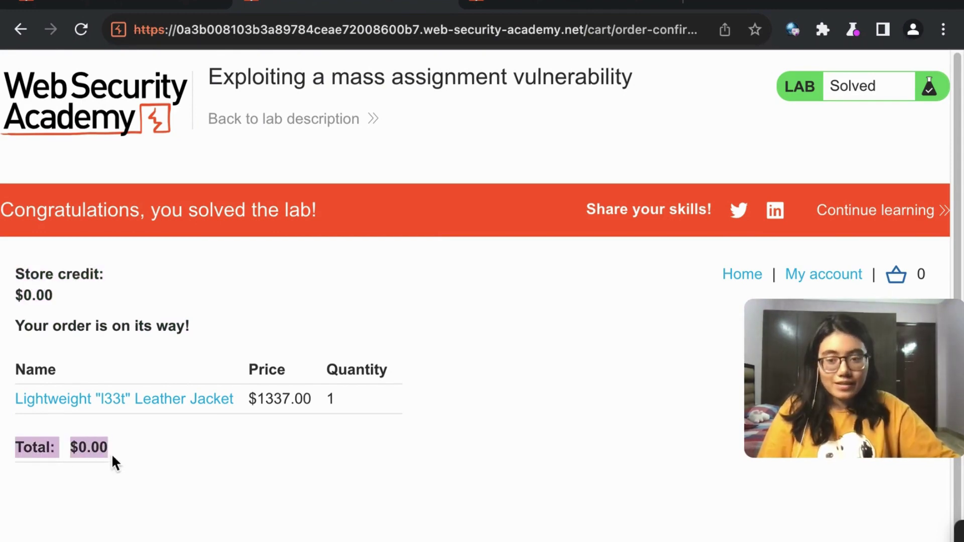
left_click_drag(250, 394, 397, 404)
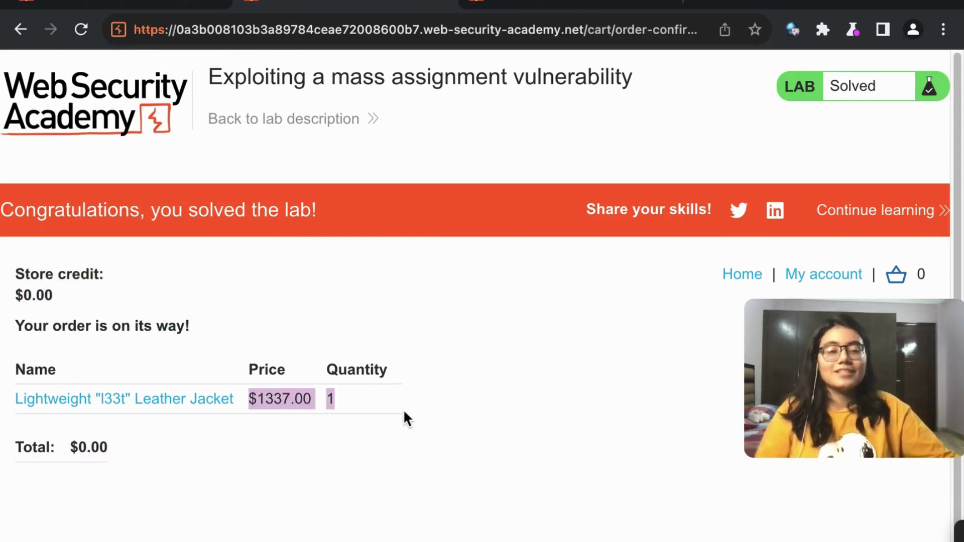